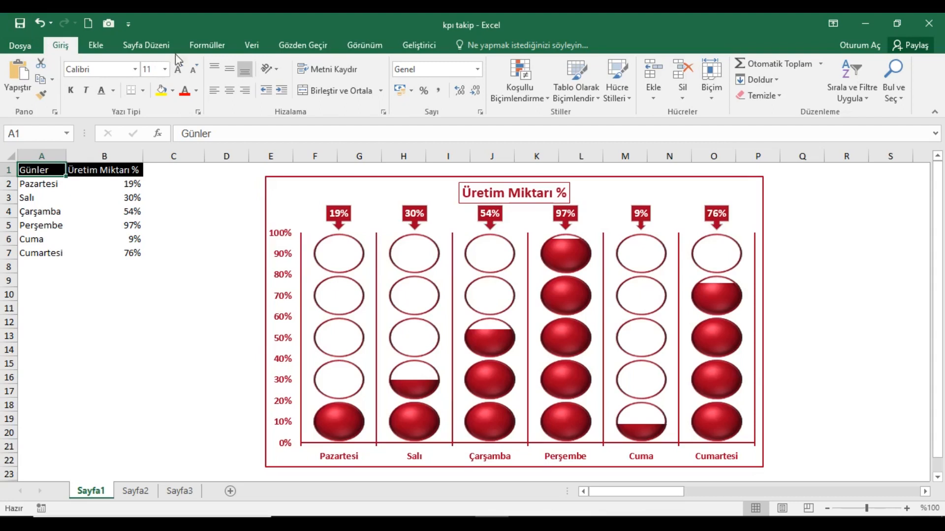
Step: Recalculate the workbook repeatedly to watch the finished production chart respond to new random percentages
click(207, 45)
click(838, 70)
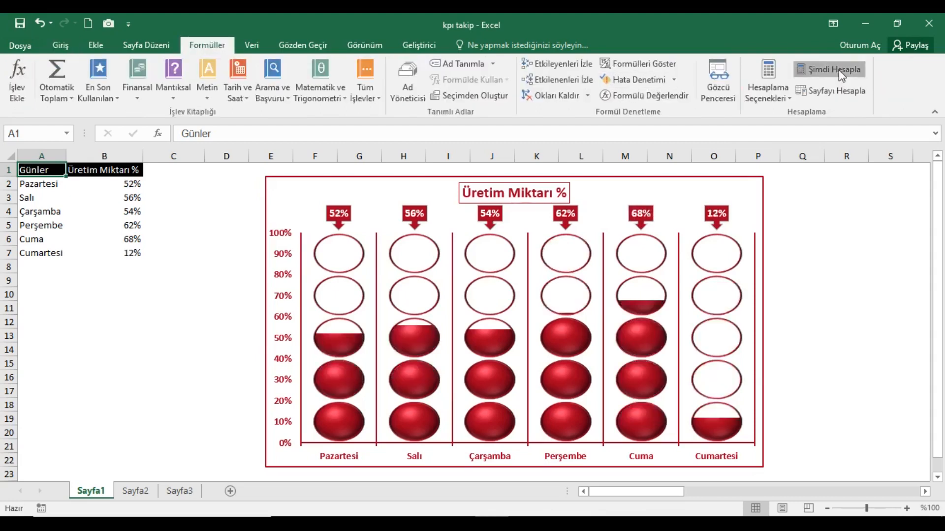
click(838, 69)
click(839, 69)
click(839, 69)
click(838, 69)
click(839, 70)
click(838, 69)
click(839, 69)
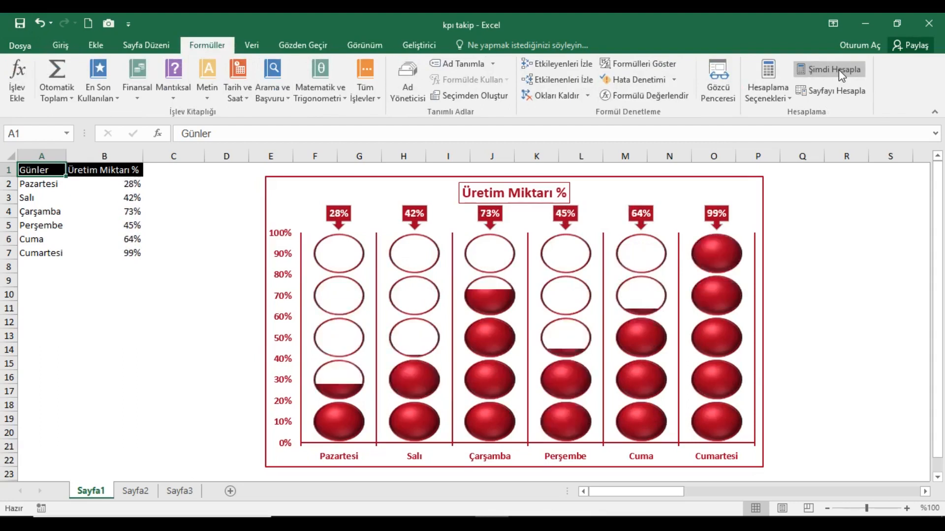
click(839, 69)
click(839, 69)
click(838, 70)
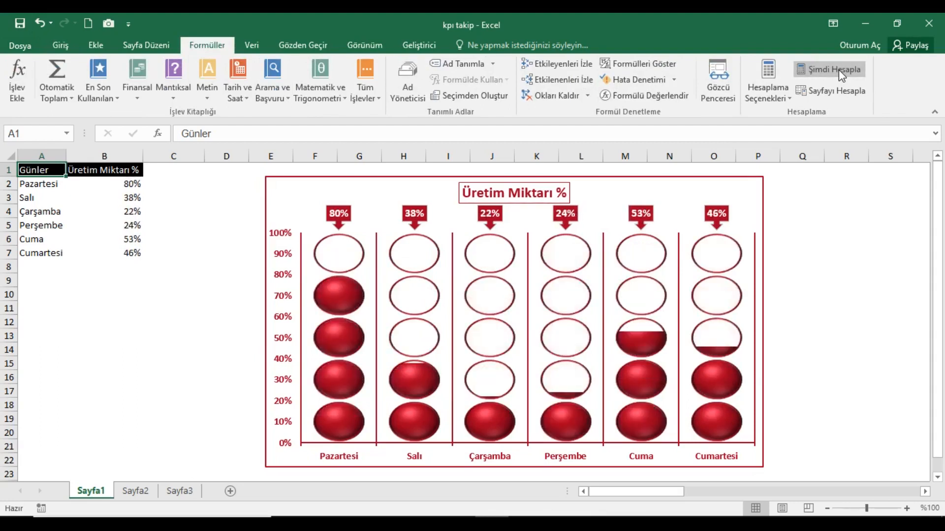
click(839, 70)
click(839, 69)
click(838, 69)
click(839, 69)
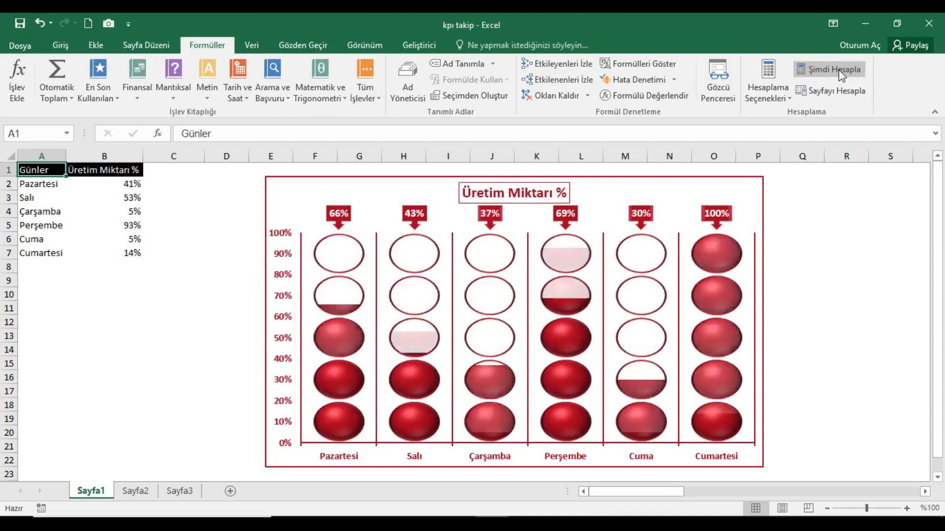
click(838, 70)
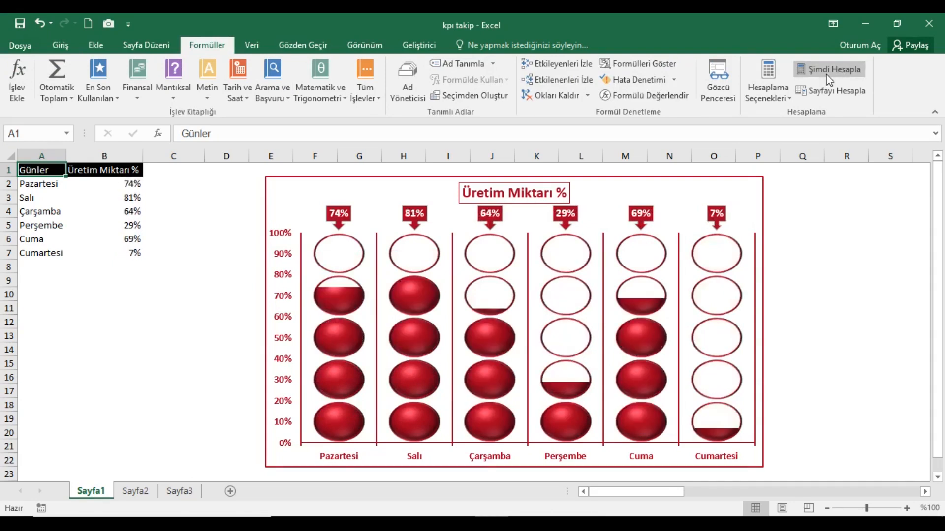
Step: Copy the days and production table A1:B7 from Sayfa1 and paste it as values at A1 of Sayfa2
drag(45, 176, 121, 252)
click(60, 46)
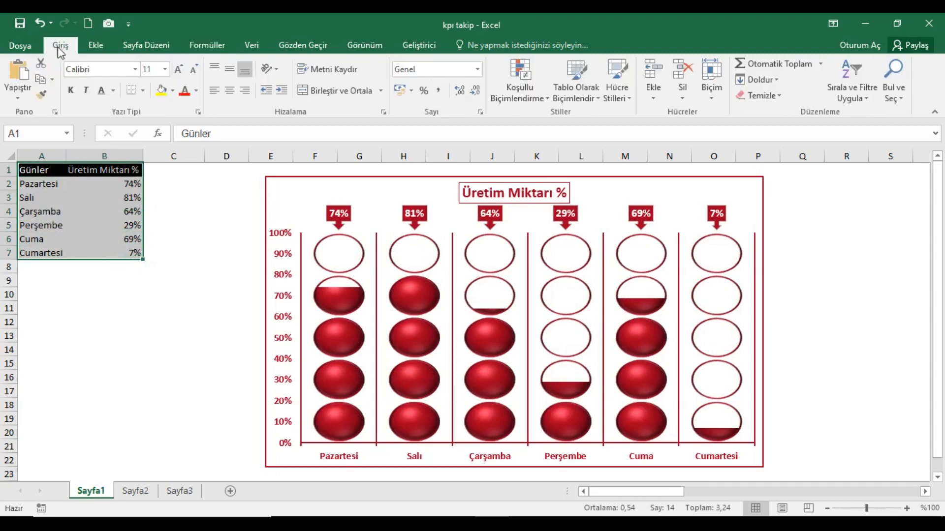
click(40, 79)
click(135, 491)
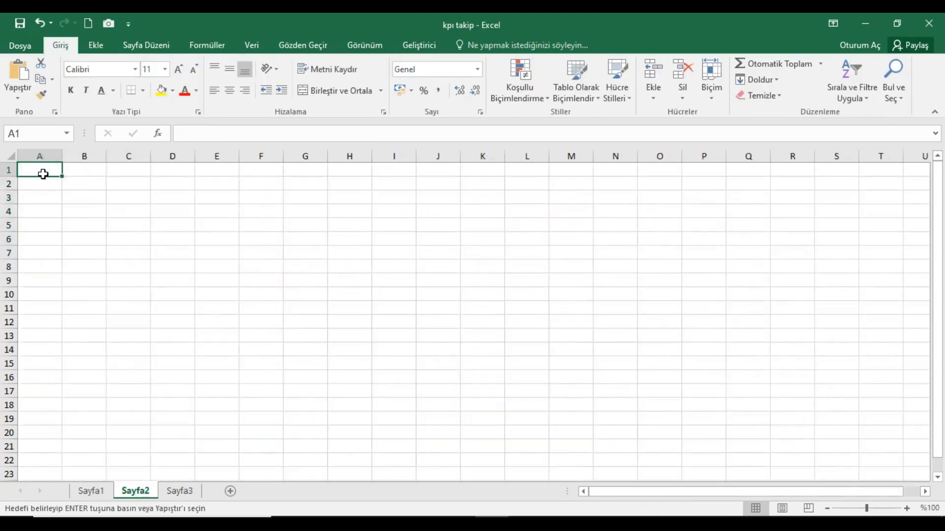
right_click(42, 173)
click(78, 247)
click(39, 178)
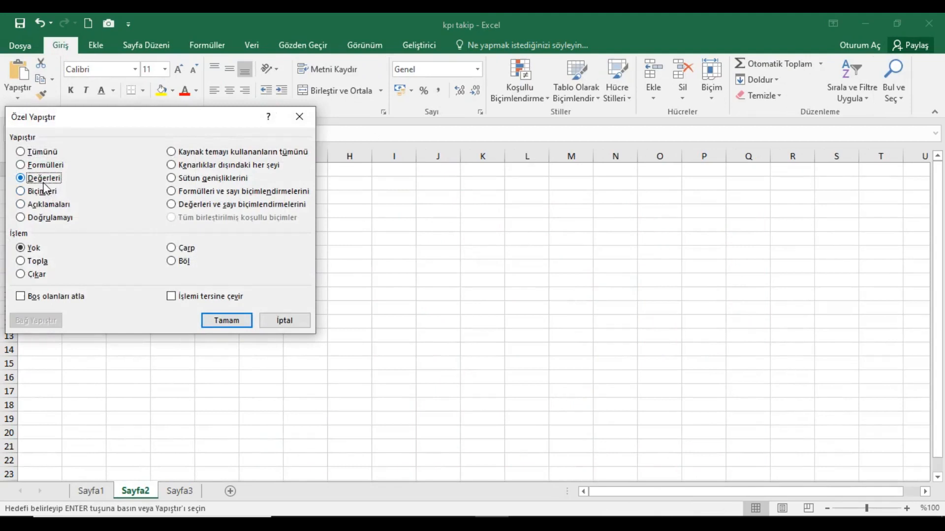
click(225, 321)
Step: Paste the source table's formats onto the copied data in Sayfa2 and autofit the column widths
right_click(46, 179)
click(78, 246)
click(40, 209)
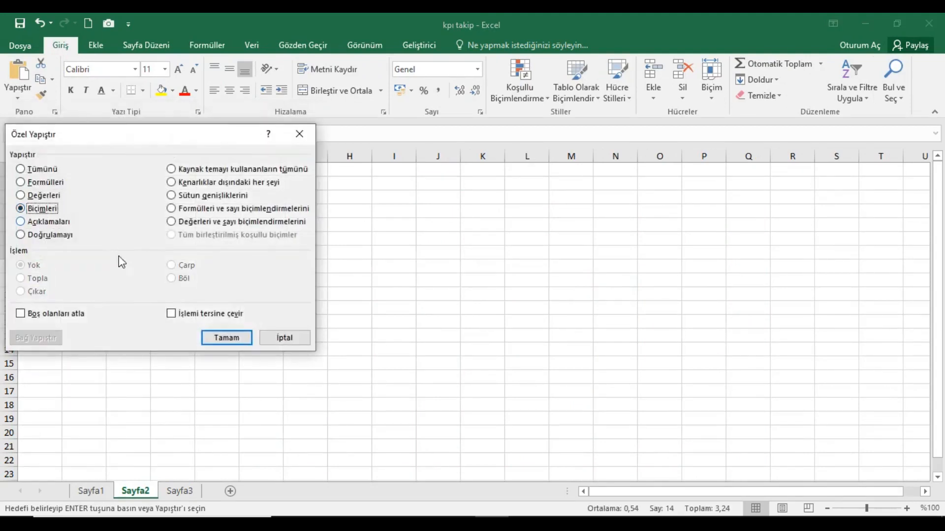
click(206, 338)
click(17, 162)
double_click(62, 156)
click(55, 173)
Step: Enter the heading "Maksimum %" in C1 and autofit column C
click(176, 176)
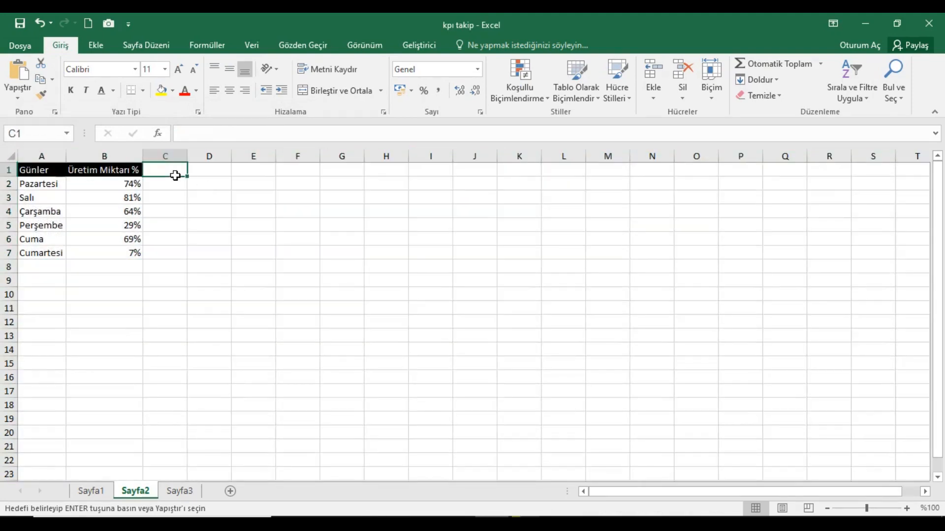
text(Ma)
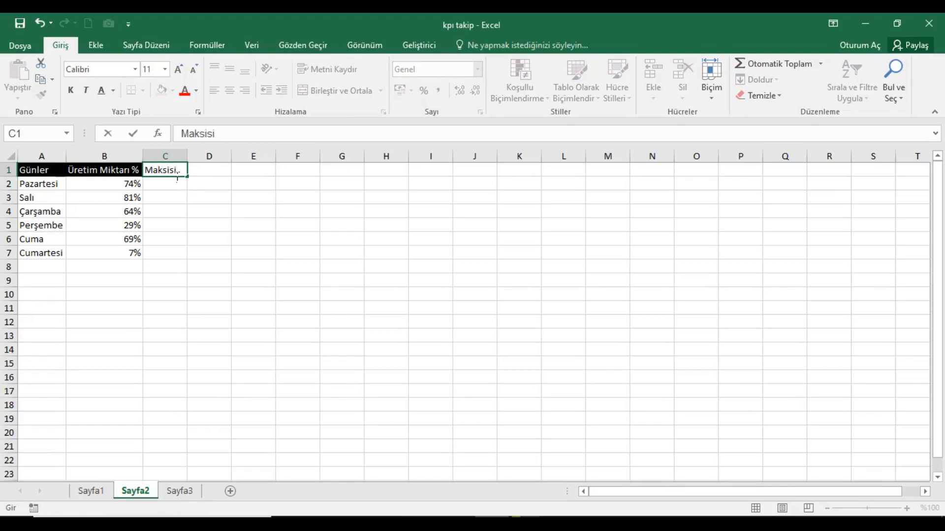
text(ksismum %)
key(Return)
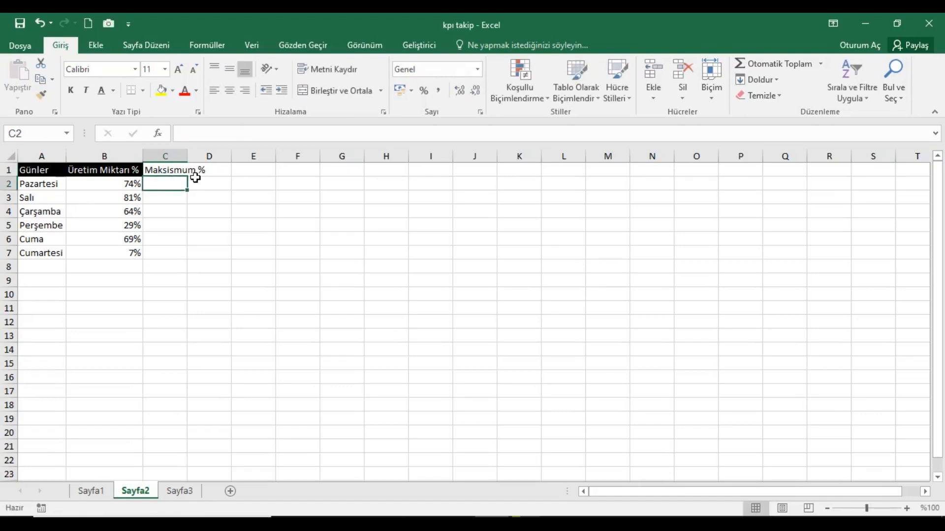
click(185, 171)
click(213, 134)
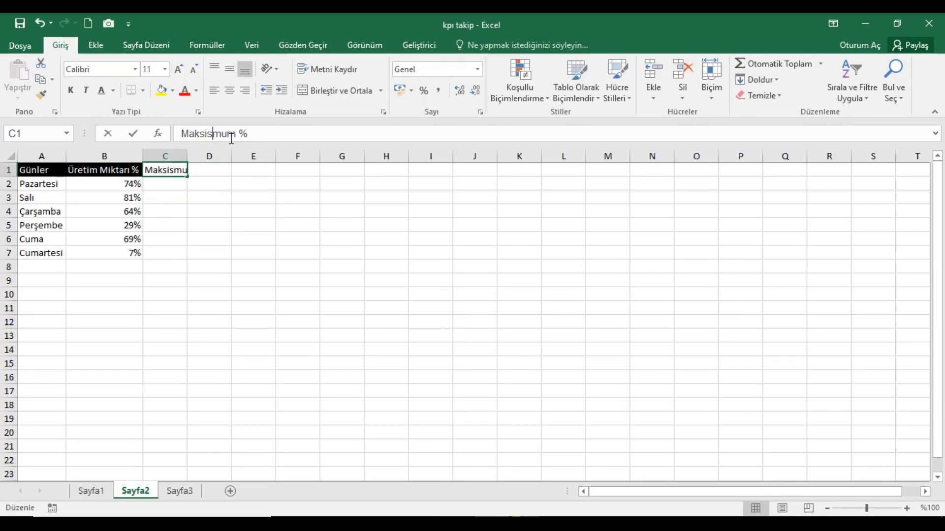
key(BackSpace)
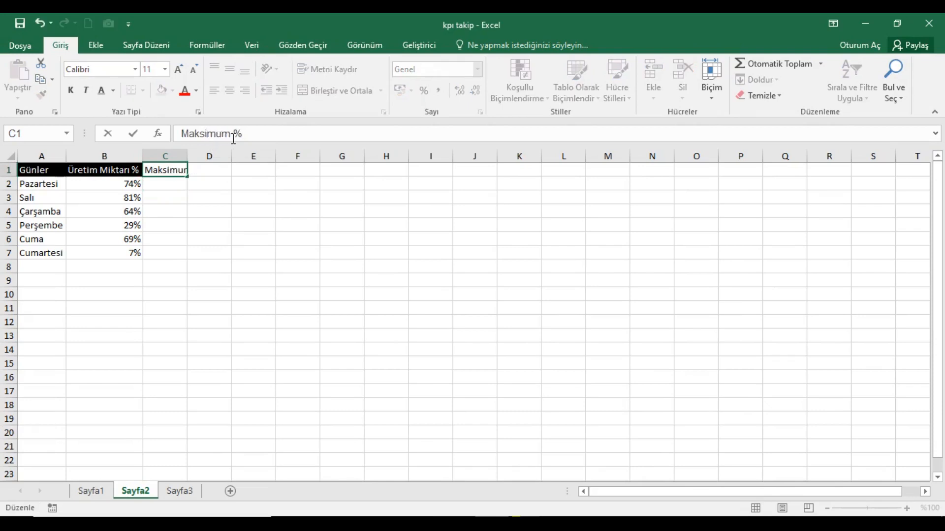
key(Return)
double_click(194, 163)
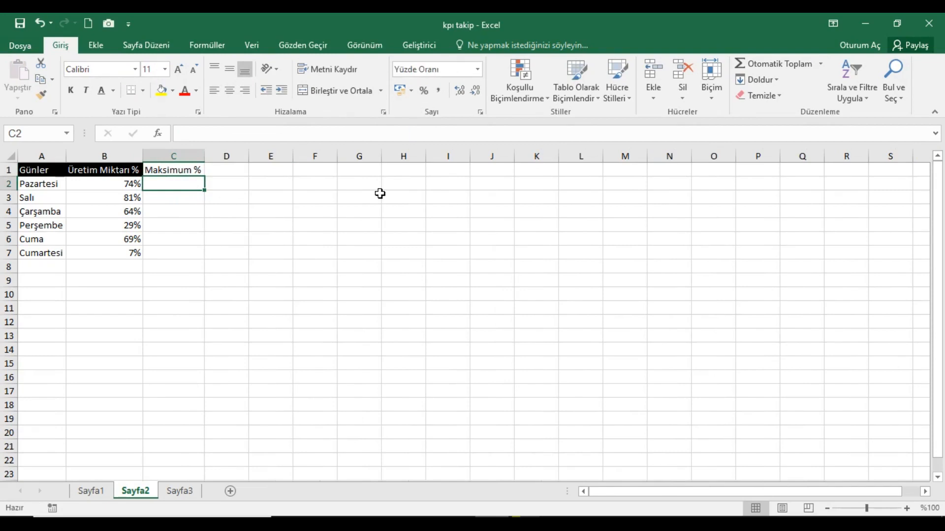
Step: Enter 100% in C2 and fill it down to C7
text(100)
key(Return)
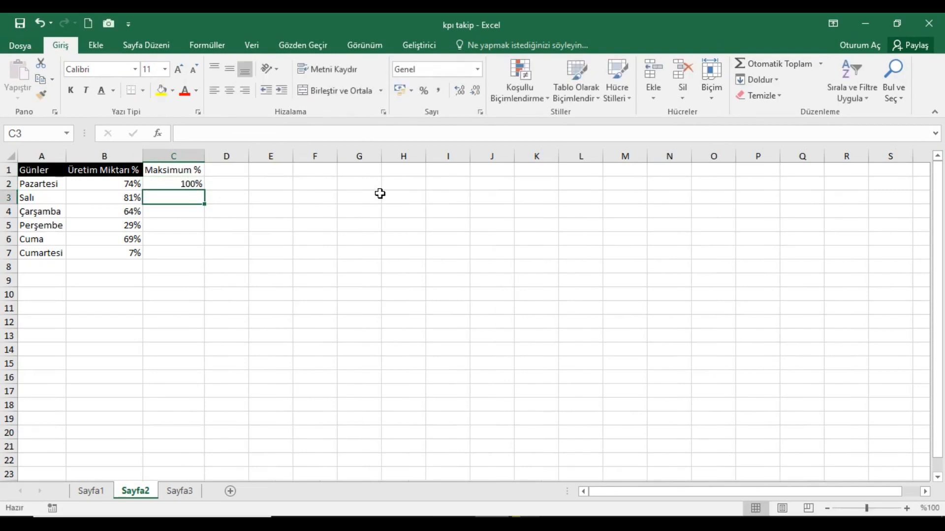
click(194, 184)
drag(205, 191, 204, 258)
Step: Insert a clustered column chart from the table A1:C7
drag(63, 170, 200, 262)
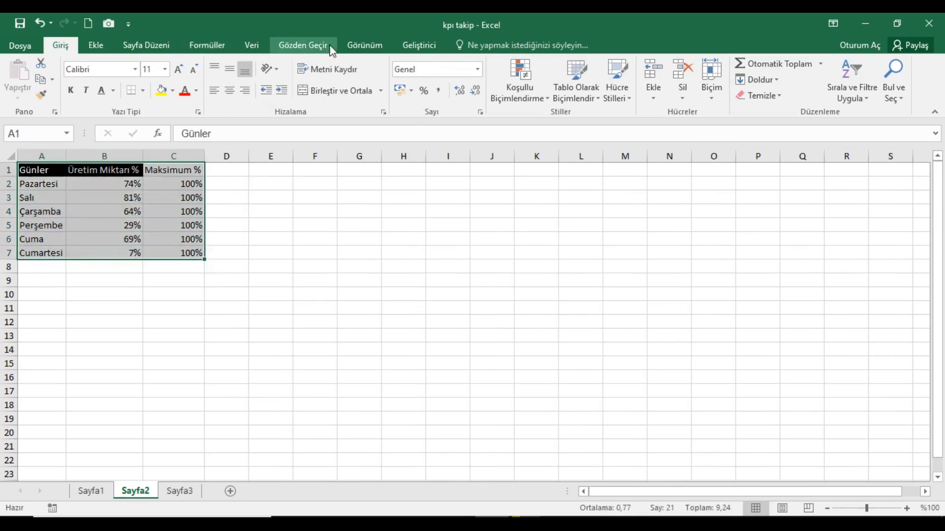
click(106, 48)
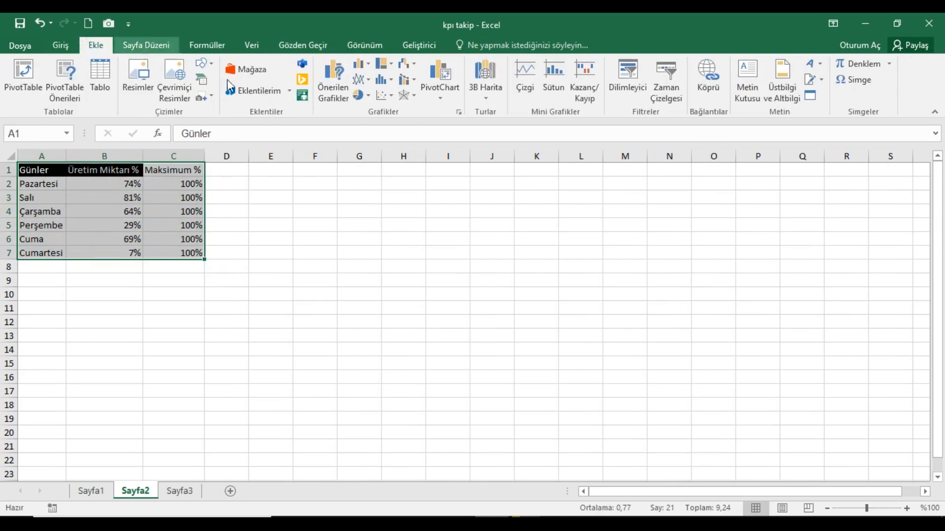
click(365, 64)
click(371, 116)
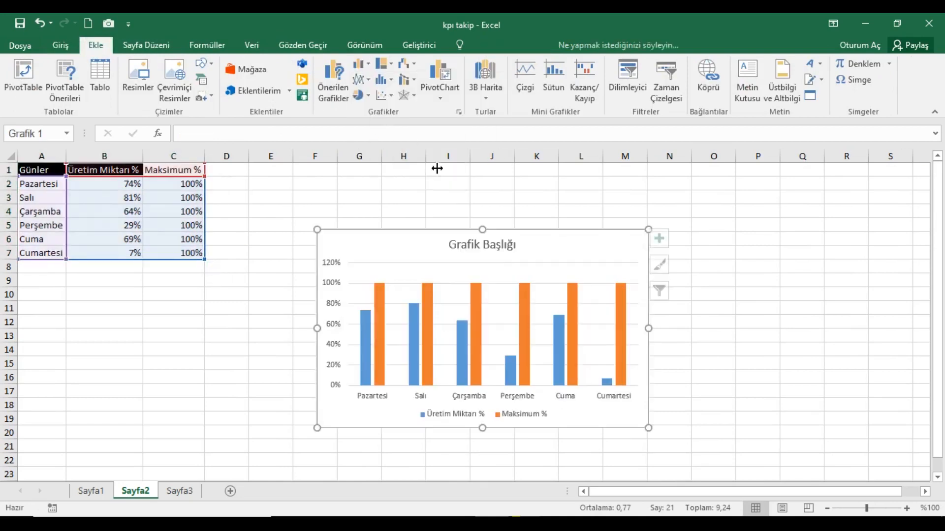
Step: Move the chart beside the table and enlarge it to span roughly columns E to N, rows 2 to 21
drag(453, 237, 422, 199)
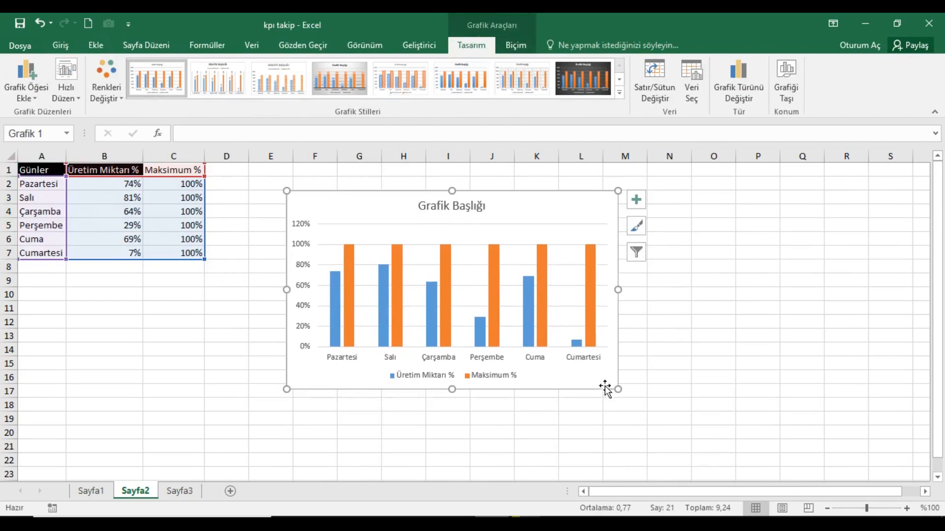
drag(619, 391, 725, 457)
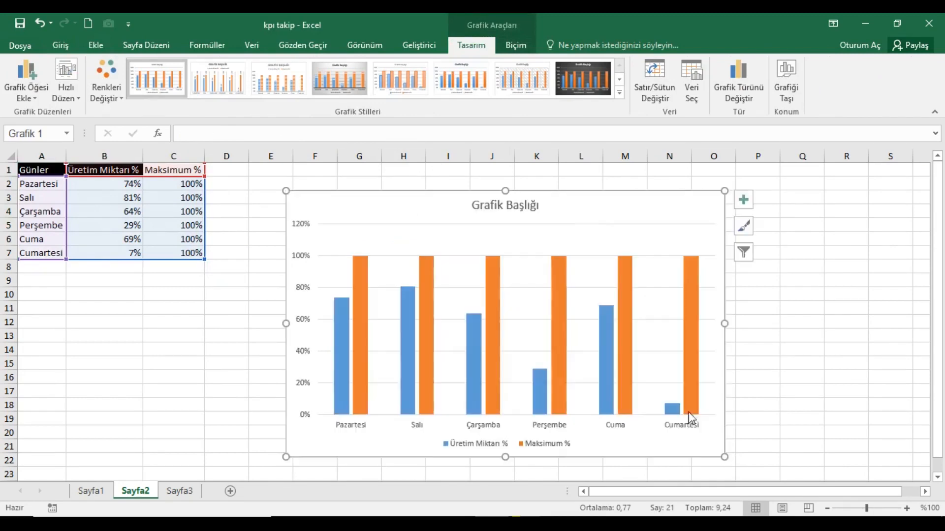
drag(566, 206, 533, 190)
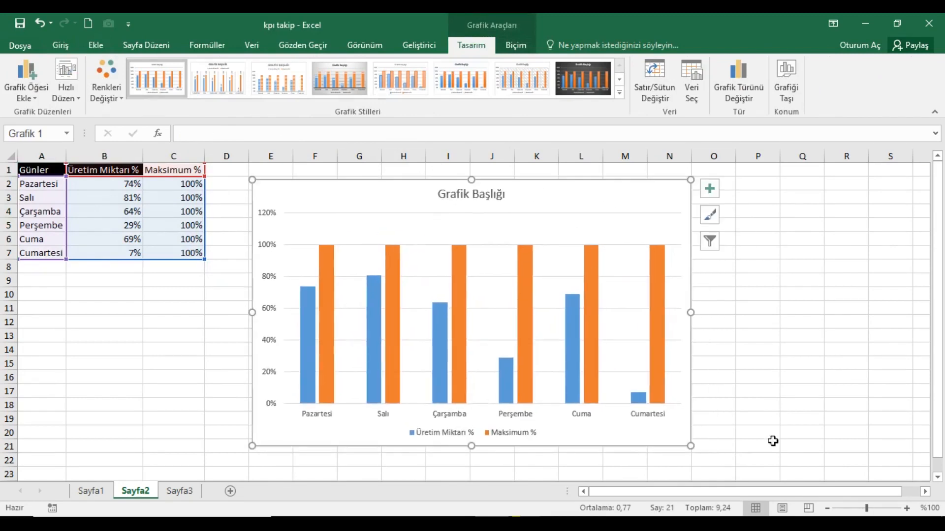
drag(705, 456, 711, 453)
Step: Set the gap width of the Üretim Miktarı % series to 40%
click(521, 394)
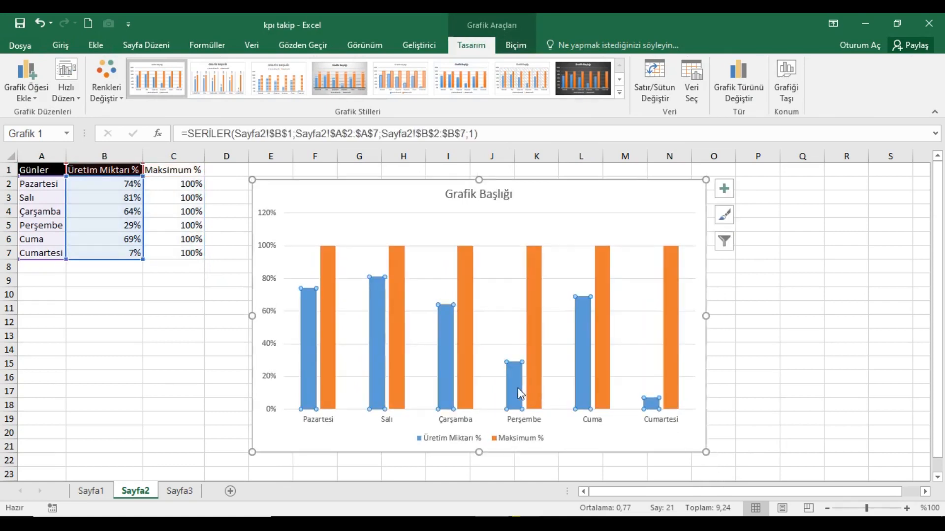
right_click(520, 394)
click(581, 378)
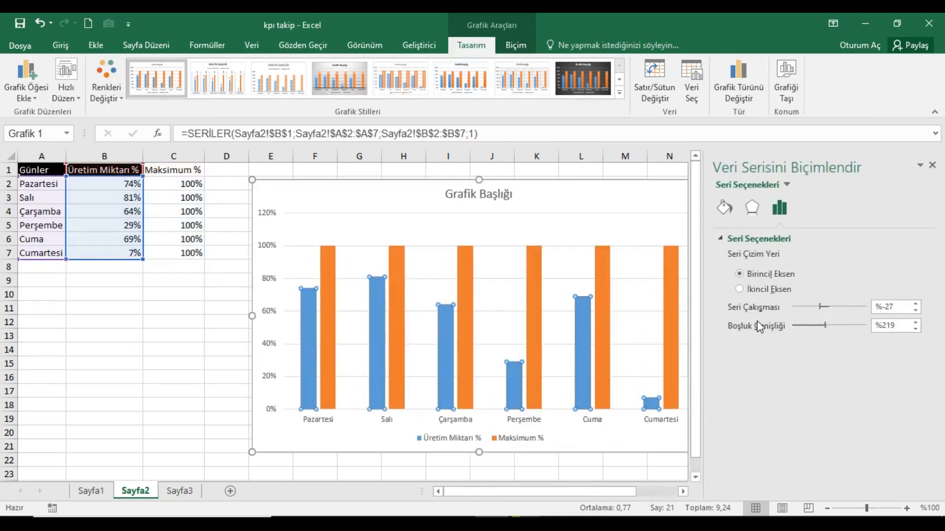
drag(825, 326, 799, 326)
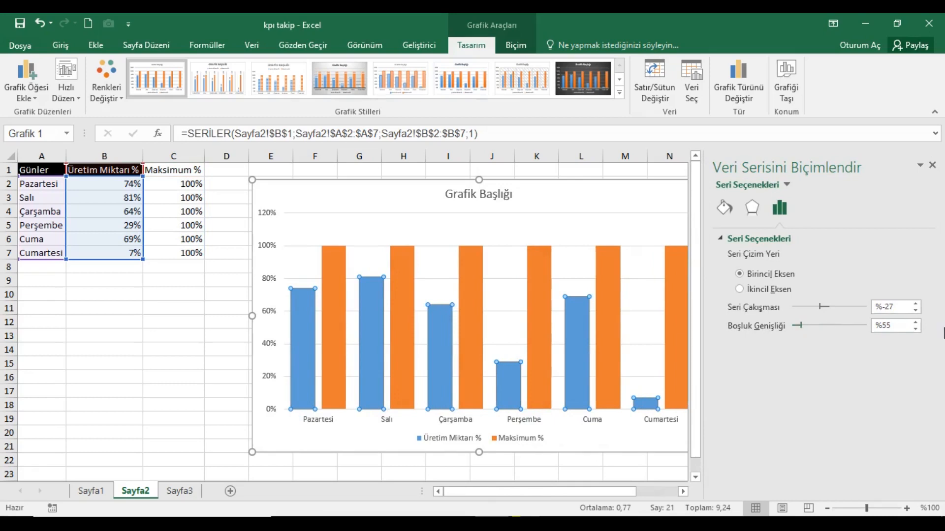
click(914, 329)
click(915, 329)
click(914, 329)
click(915, 329)
click(914, 329)
click(915, 329)
click(915, 329)
click(915, 329)
click(915, 329)
click(914, 329)
click(915, 329)
click(915, 330)
click(915, 329)
click(915, 329)
click(915, 329)
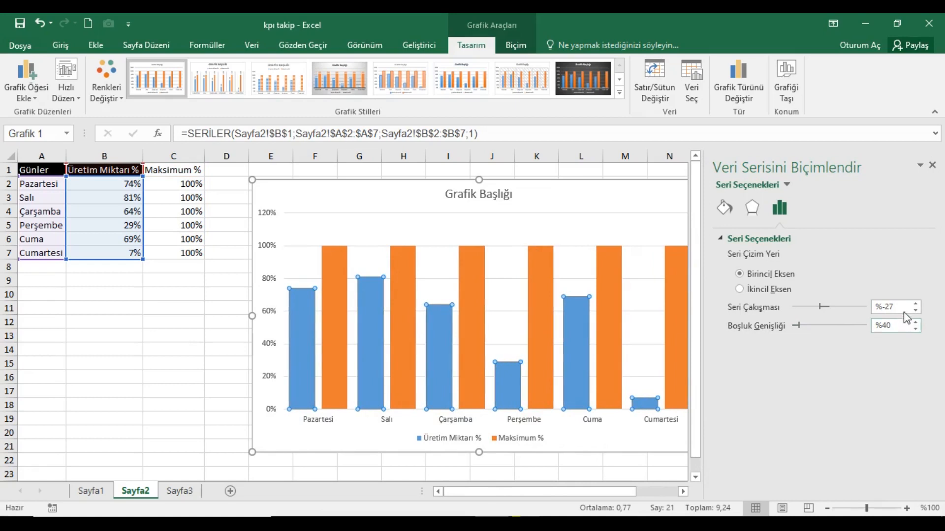
Step: Increase the series overlap until the Maksimum % columns fully cover the Üretim Miktarı % columns, and close the formatting options
drag(818, 307, 855, 306)
click(933, 166)
click(846, 253)
click(190, 170)
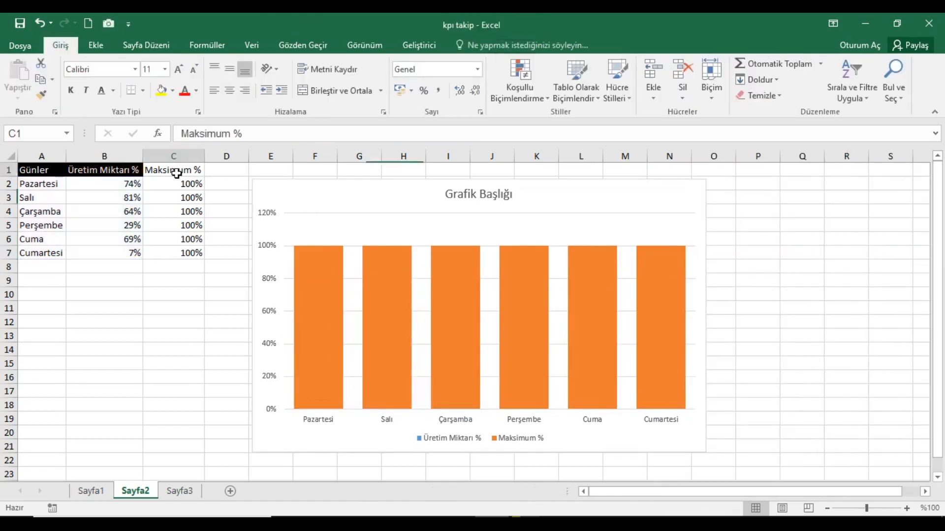
Step: Set the chart's vertical axis bounds to a minimum of 0 and a maximum of 1
click(271, 250)
right_click(271, 249)
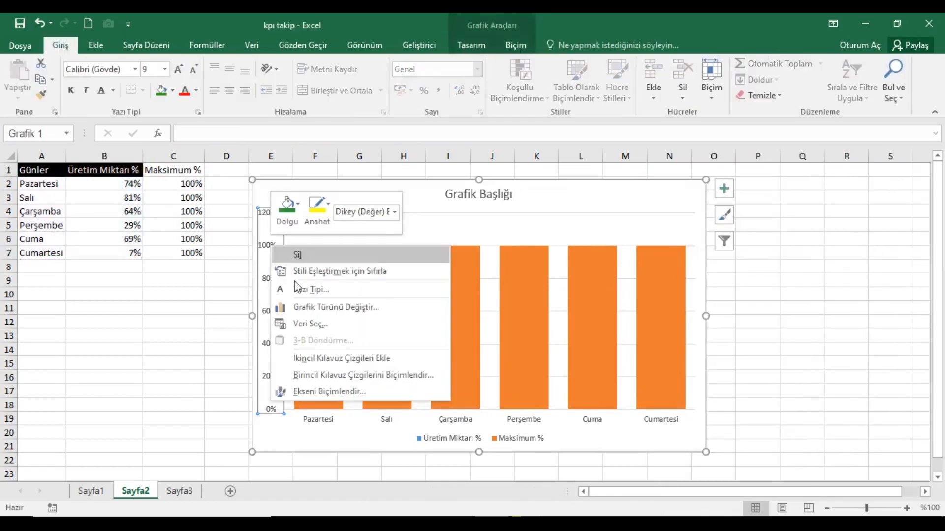
click(335, 393)
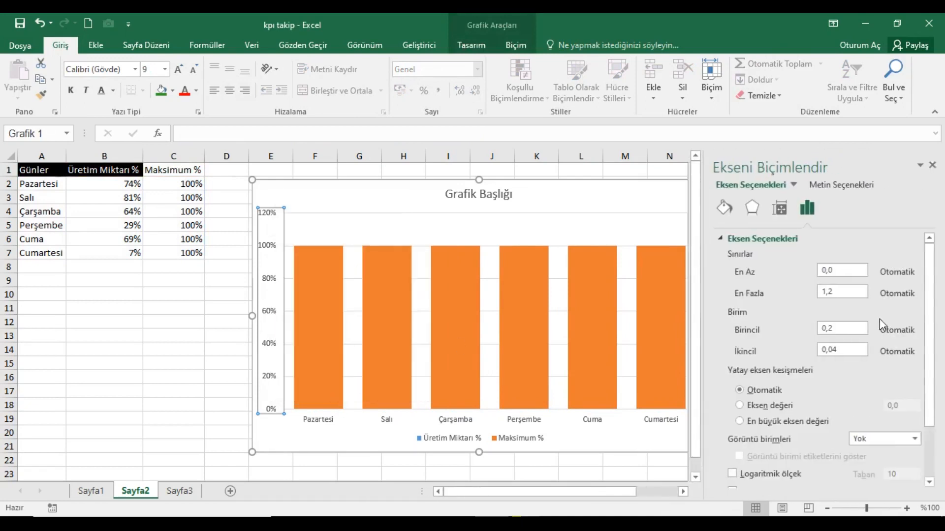
click(847, 274)
text(0)
click(835, 292)
drag(835, 297, 812, 295)
text(1)
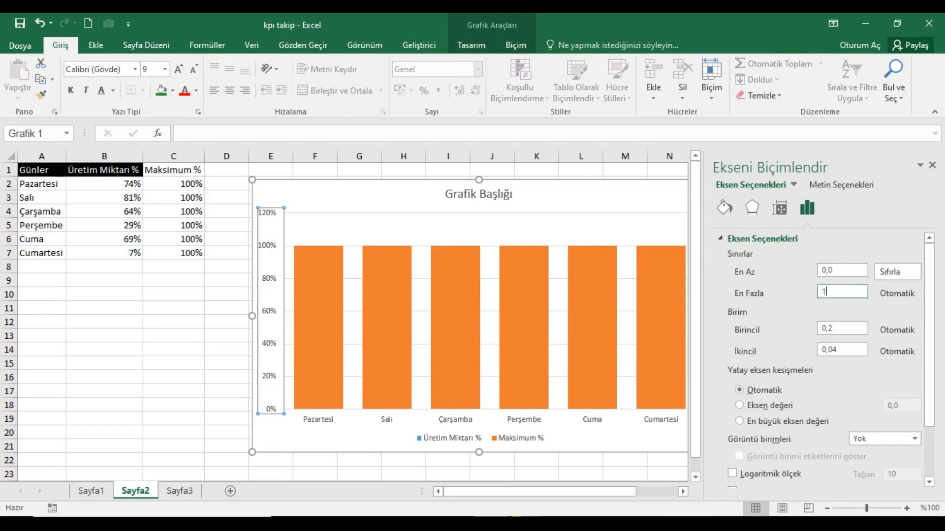
click(850, 272)
click(932, 164)
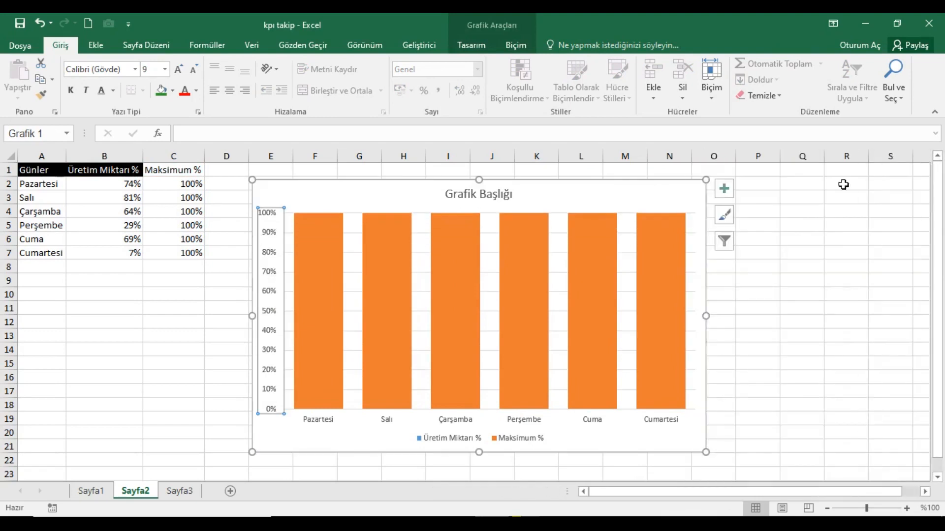
Step: Insert a 2.54 by 2.54 cm oval shape on the empty cells below the table
click(172, 173)
click(96, 44)
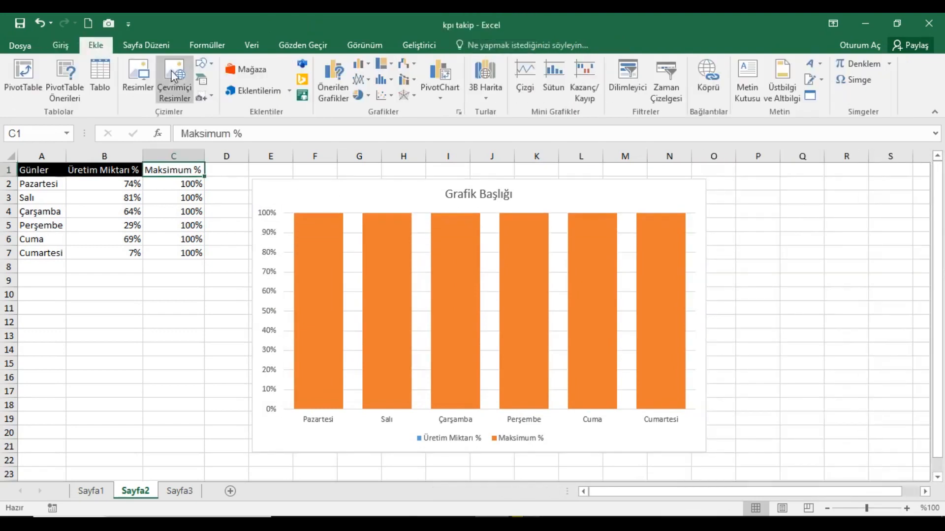
click(211, 65)
click(256, 96)
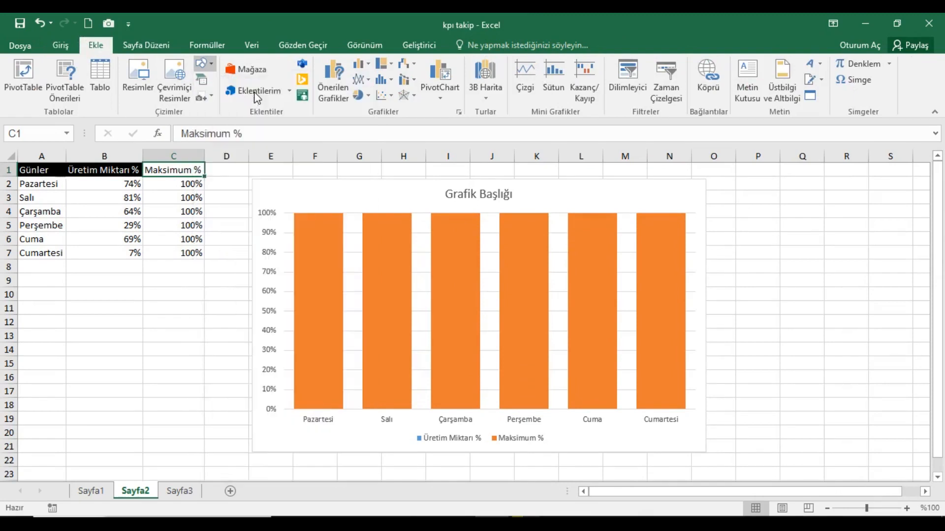
click(74, 339)
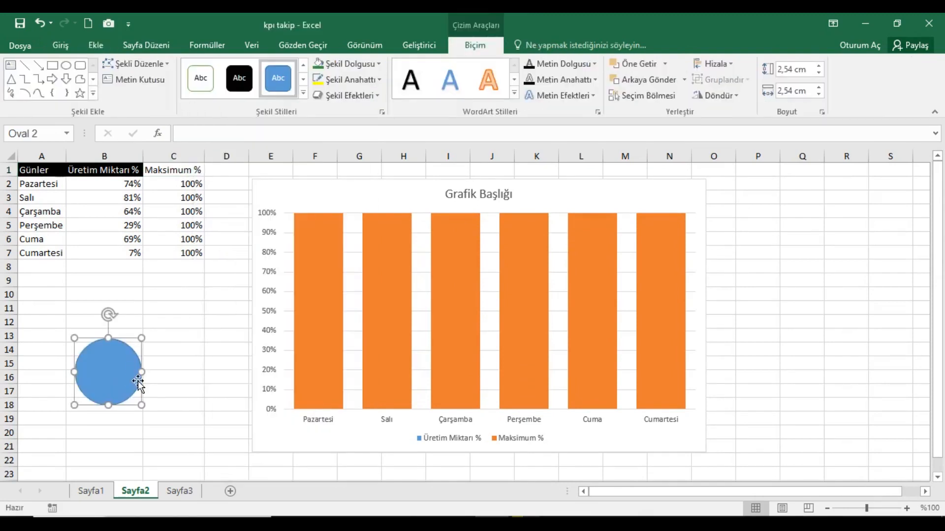
Step: Set the oval's height to 1 cm
click(818, 74)
click(818, 74)
click(818, 73)
click(819, 74)
click(818, 73)
click(818, 73)
click(819, 73)
click(819, 73)
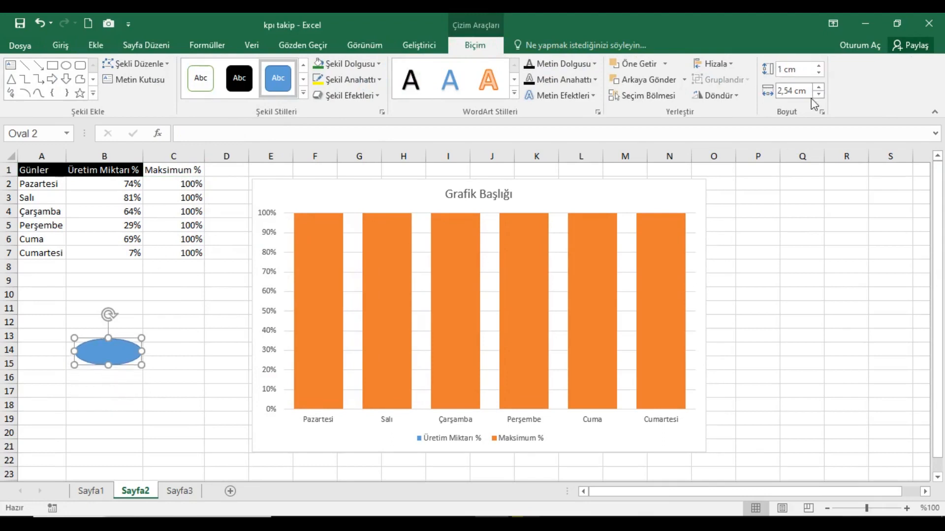
Step: Set the oval's width to 1 cm
click(818, 95)
click(818, 95)
click(819, 95)
click(819, 95)
click(818, 95)
click(818, 95)
click(818, 95)
click(819, 95)
click(819, 95)
click(818, 95)
click(818, 95)
click(819, 95)
click(818, 95)
click(819, 95)
click(818, 94)
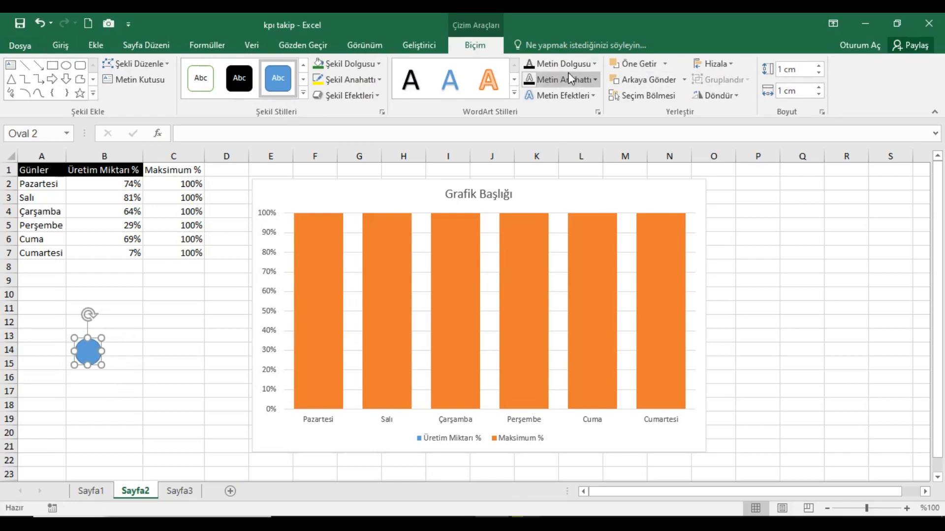
Step: Remove the outline of the blue circle below the table
click(370, 81)
click(353, 245)
click(170, 298)
click(91, 358)
Step: Apply the first 3-D top bevel preset to the blue circle
right_click(93, 360)
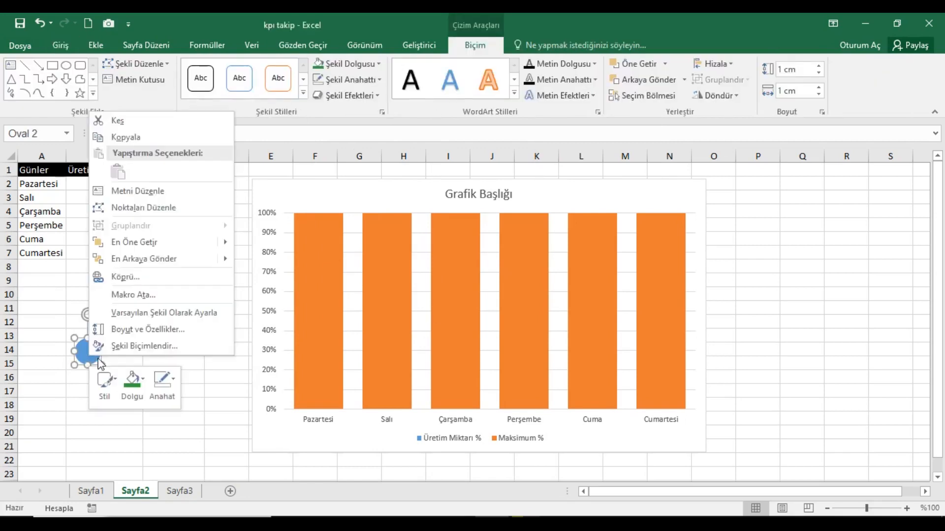
click(137, 346)
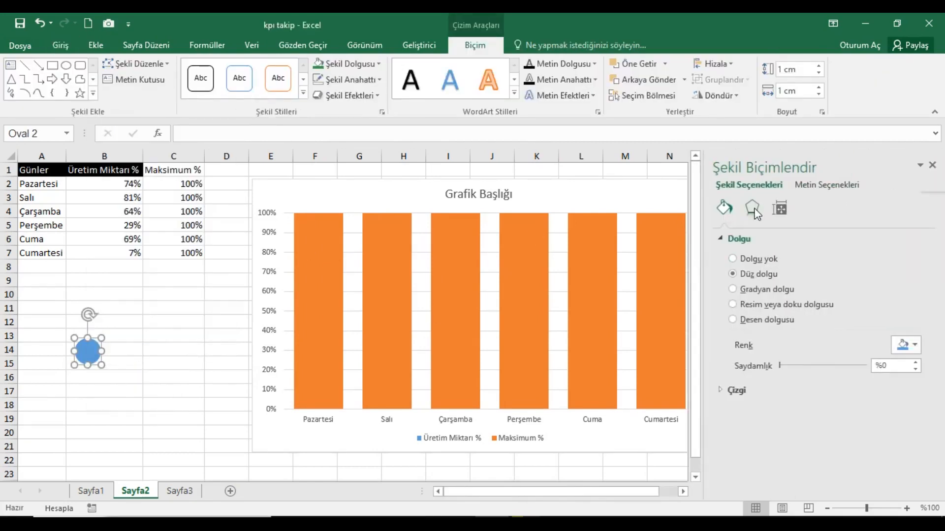
click(753, 207)
click(721, 312)
click(770, 351)
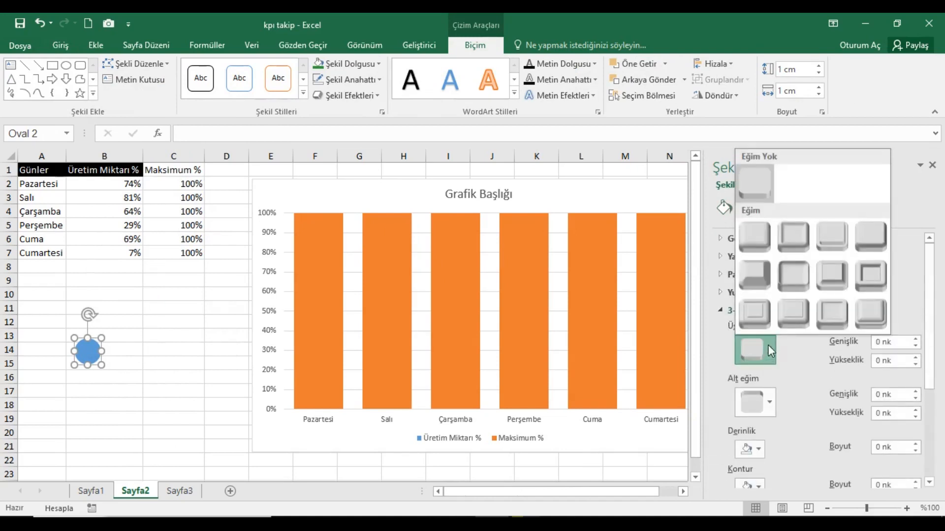
click(762, 239)
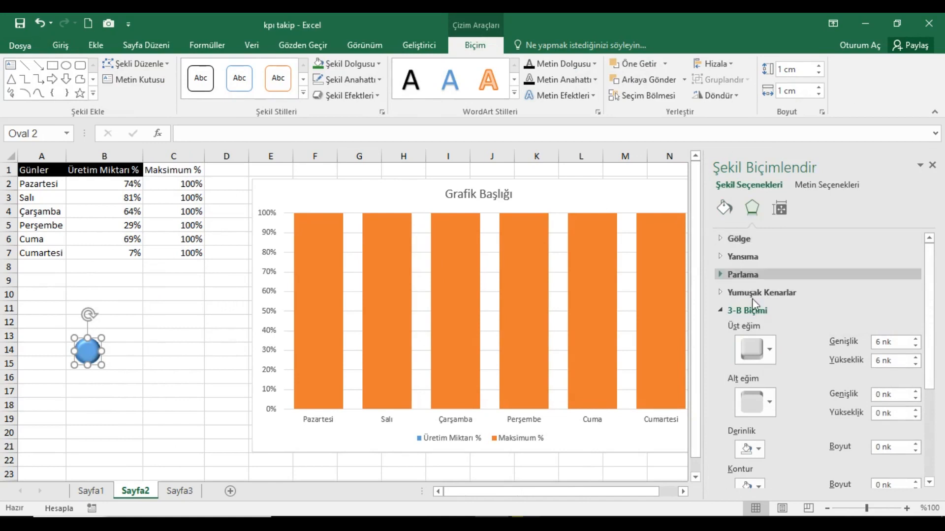
Step: Set the circle's top bevel to a width of 15 pt and a height of 10 pt
click(916, 340)
click(915, 339)
click(915, 339)
click(916, 339)
click(916, 339)
click(916, 339)
click(916, 339)
click(916, 340)
click(916, 340)
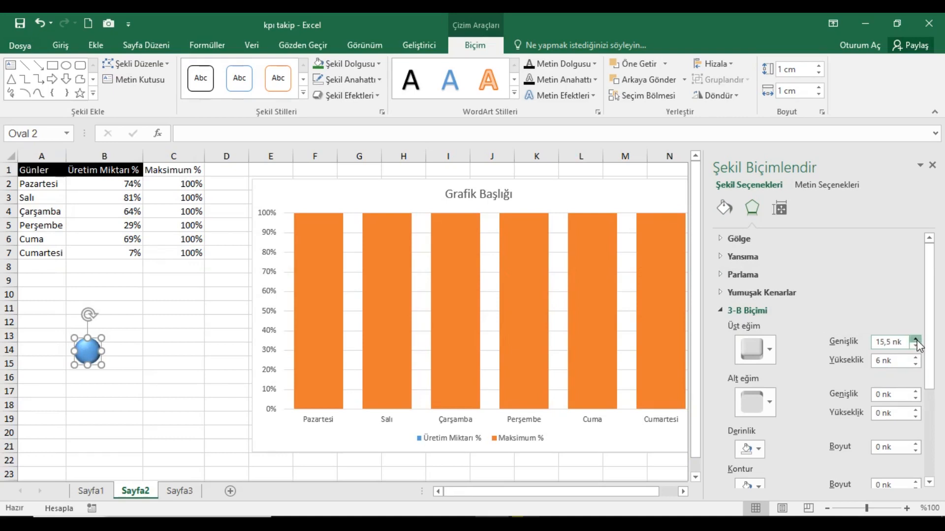
click(916, 346)
click(915, 358)
click(915, 359)
click(915, 358)
click(195, 336)
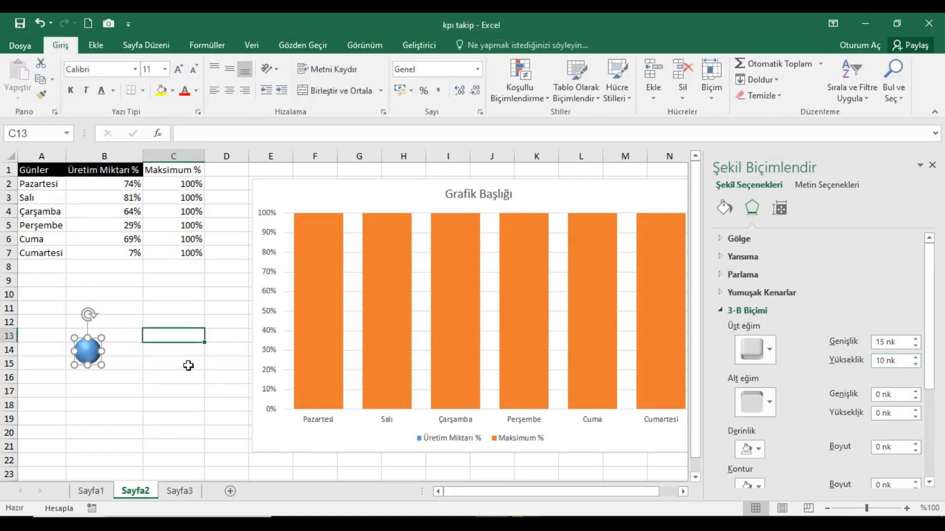
Step: Fill the circle with bright red from the standard colour palette
click(103, 365)
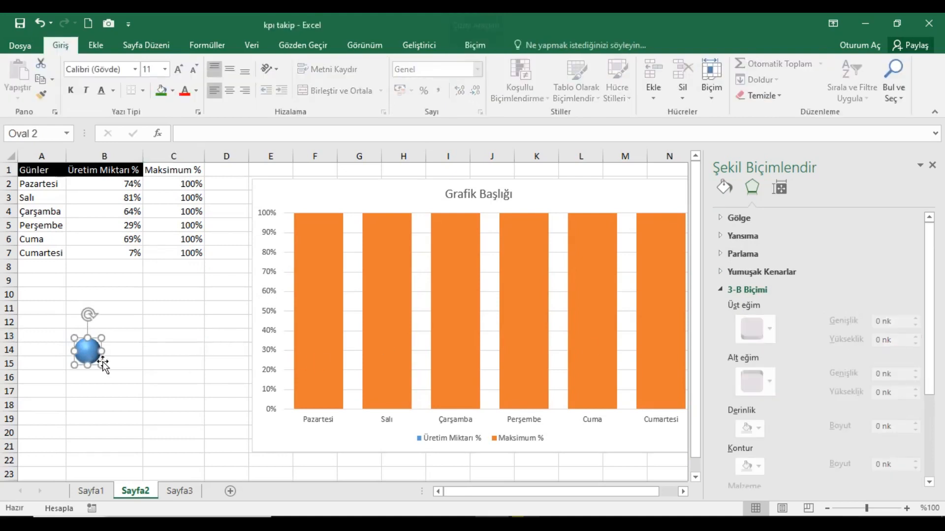
click(479, 44)
click(378, 62)
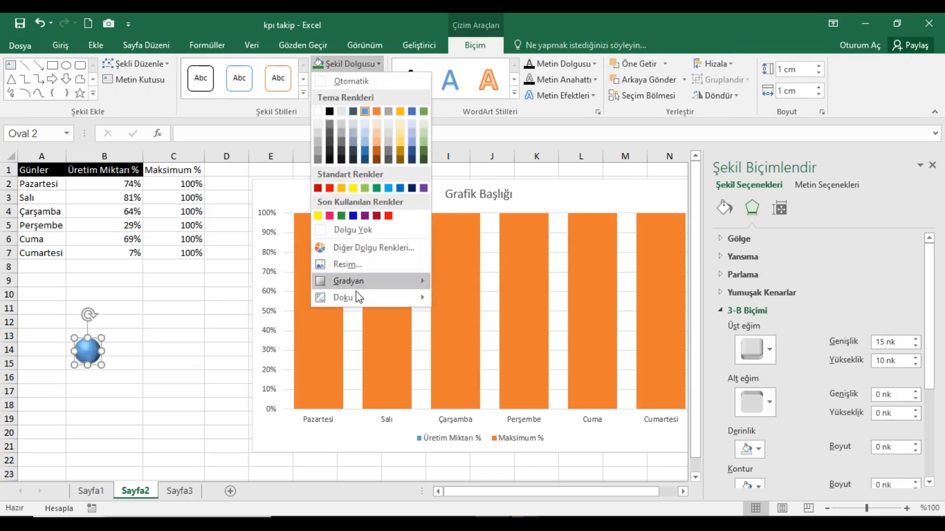
click(362, 248)
click(543, 175)
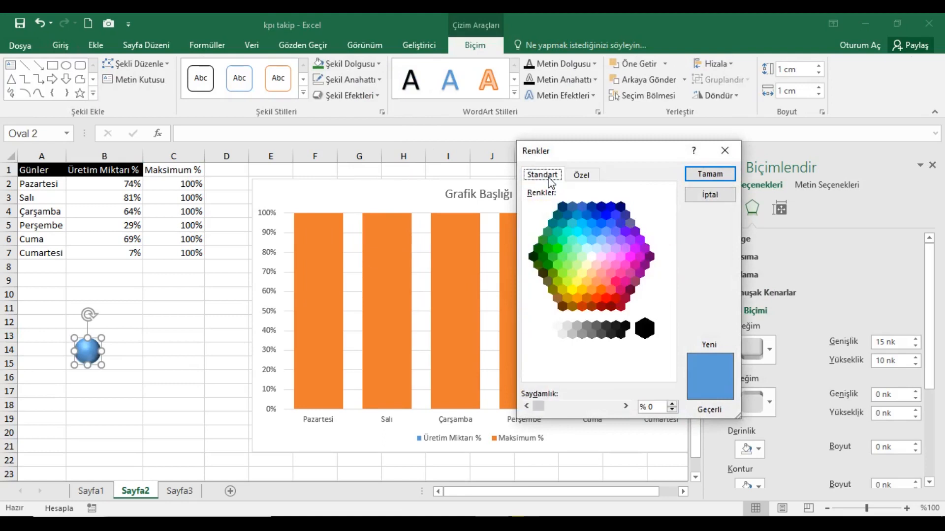
drag(627, 149, 595, 165)
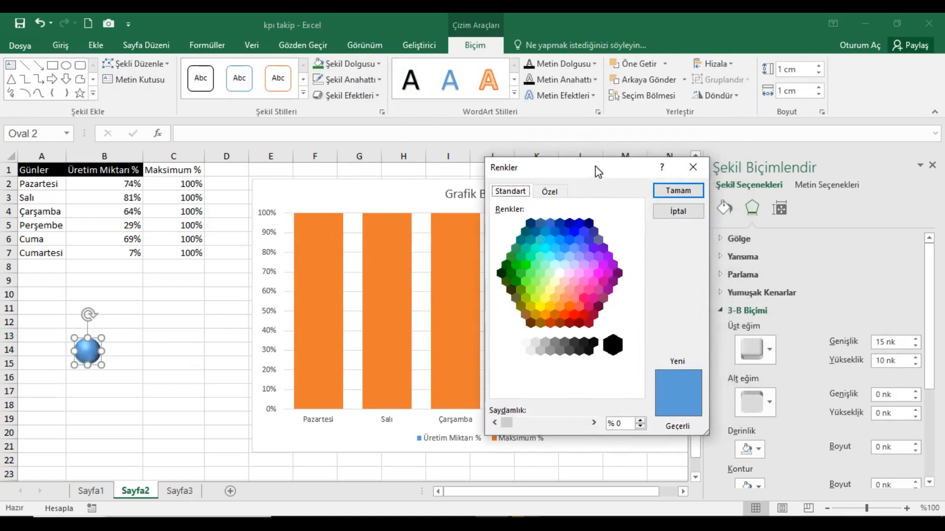
click(505, 267)
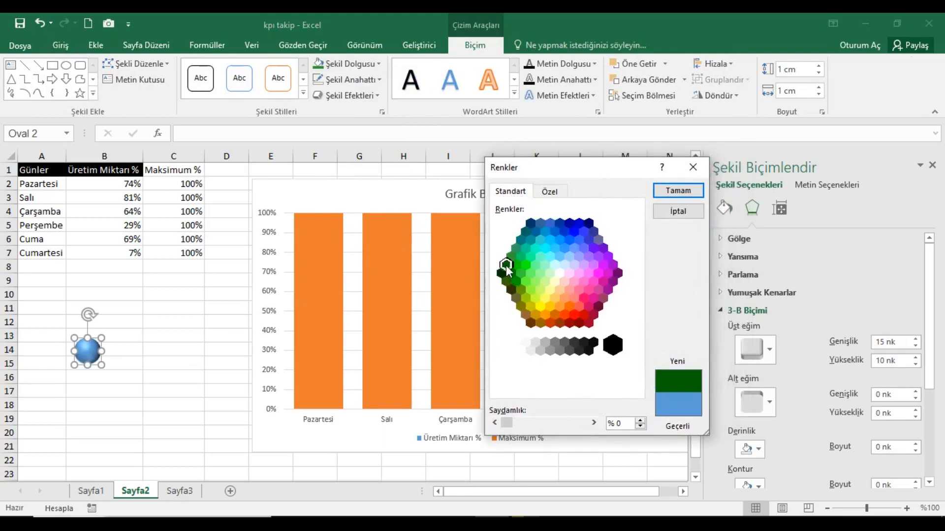
click(574, 317)
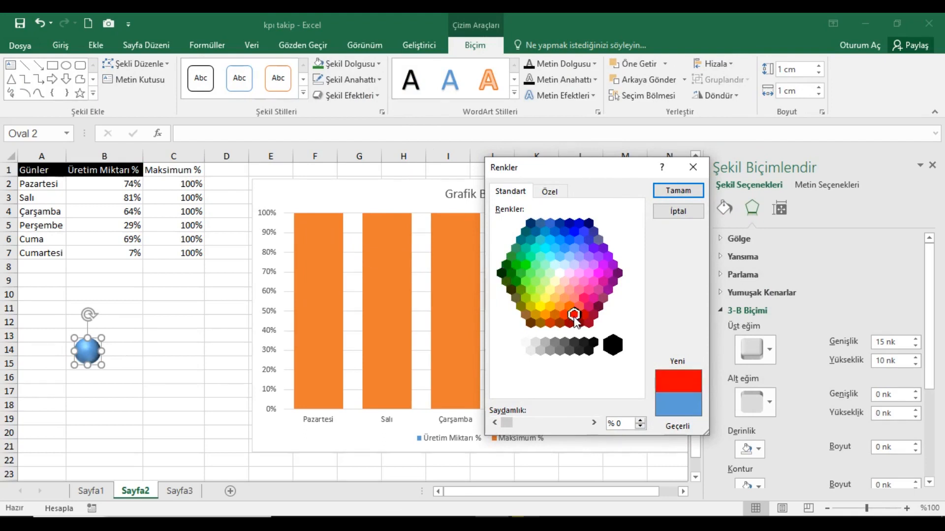
click(669, 195)
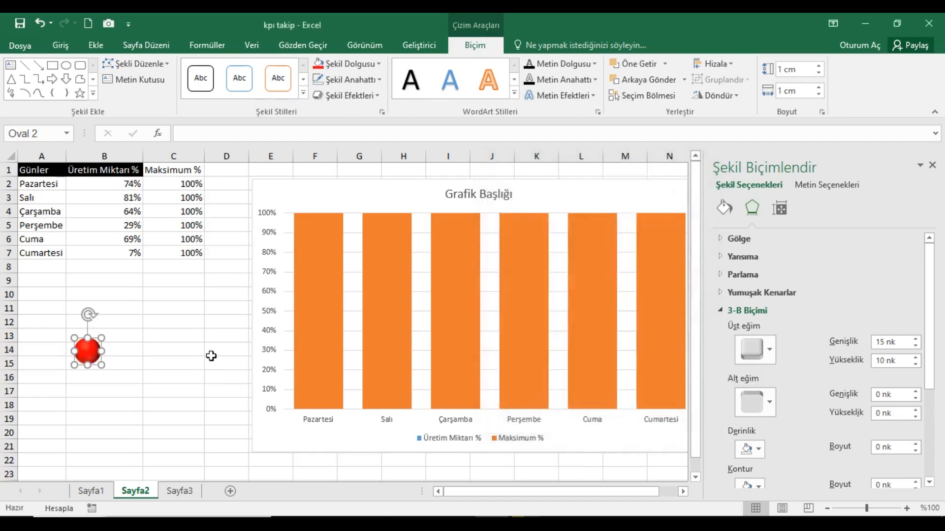
Step: Duplicate the red circle beside the original and give the copy no fill and a red outline
drag(101, 356, 154, 355)
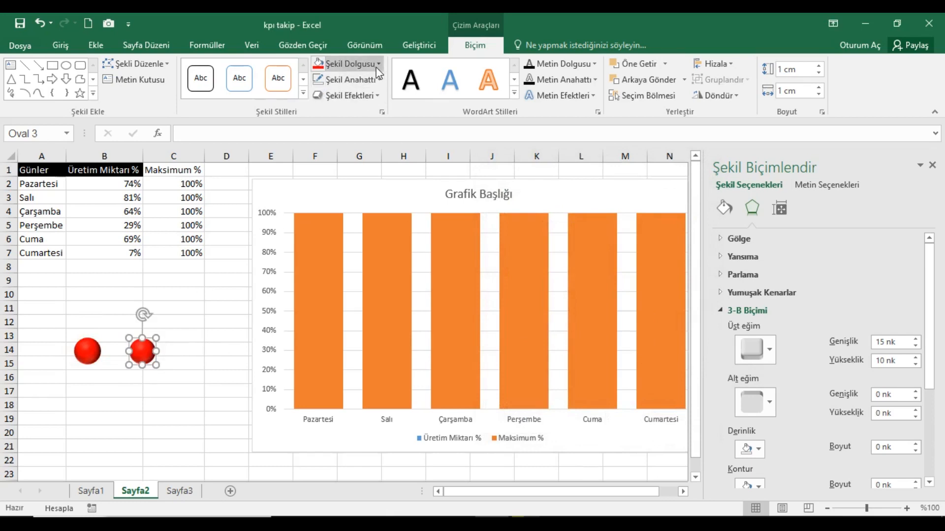
click(347, 63)
click(359, 230)
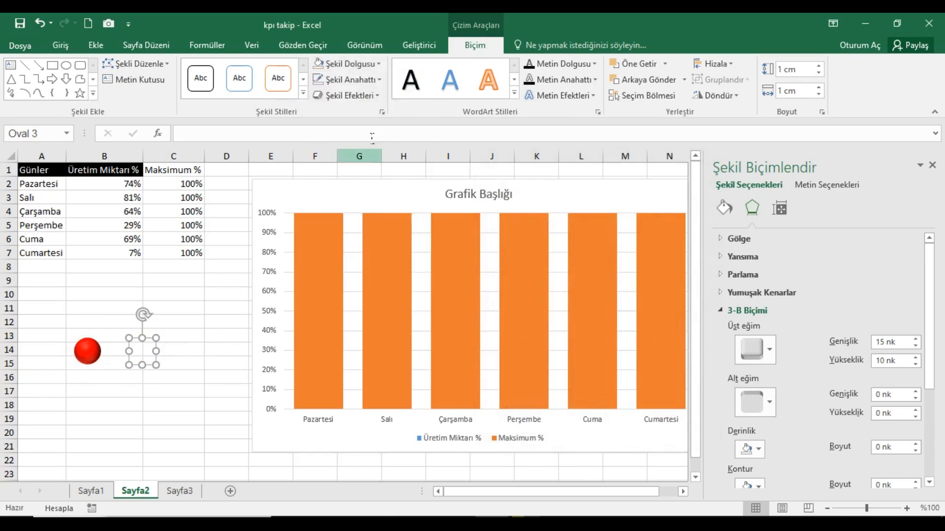
click(367, 82)
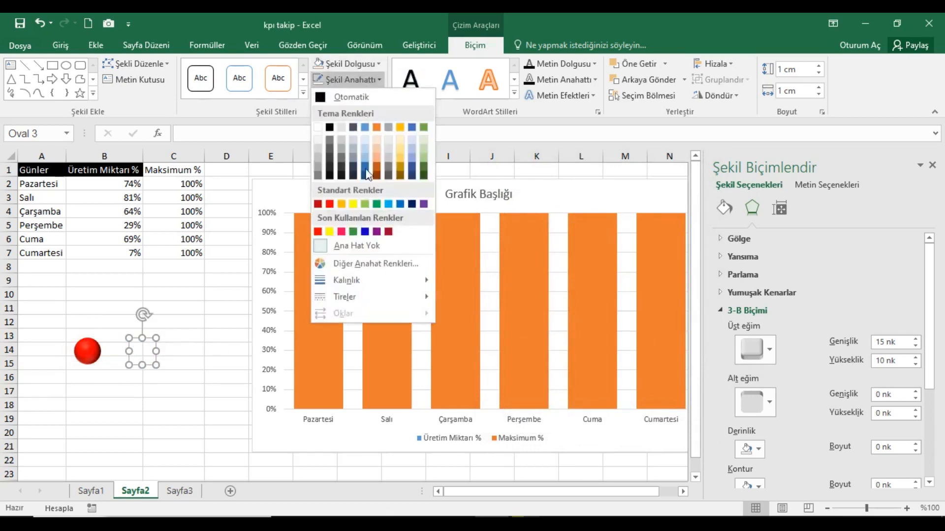
click(317, 232)
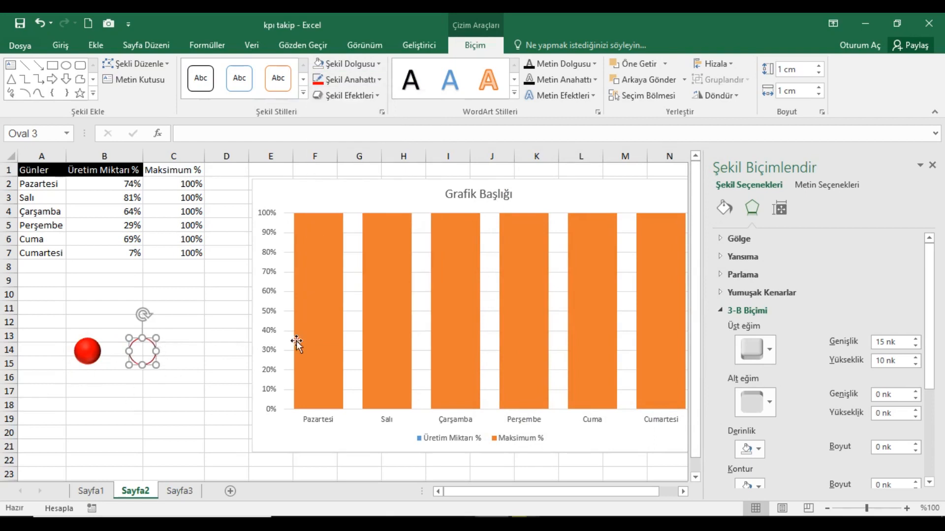
Step: Fill the Maksimum % columns with a copy of the hollow red ring, stacked and scaled at 0,2 units per picture
click(317, 321)
key(ctrl+v)
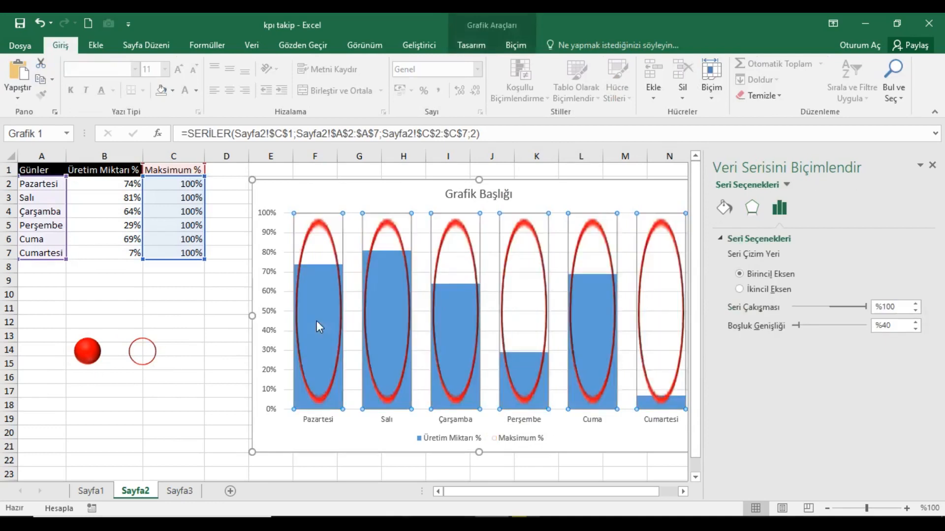
click(723, 207)
scroll(846, 377, down, 3)
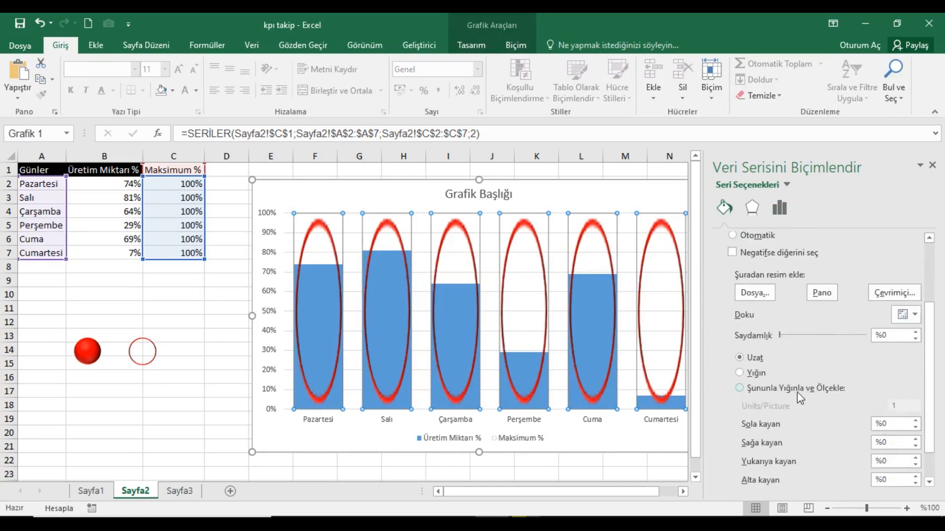
scroll(867, 384, down, 1)
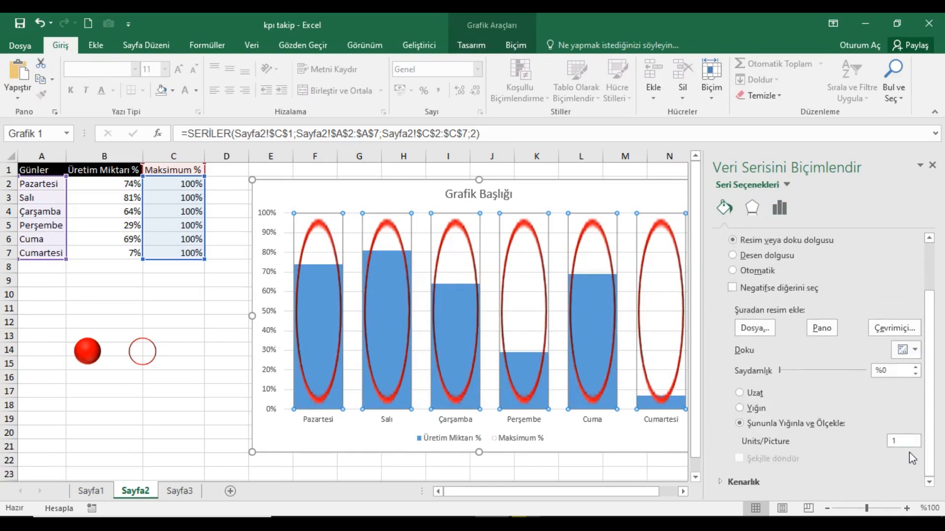
text(0,2)
key(Return)
key(Right)
key(Right)
key(Right)
key(Right)
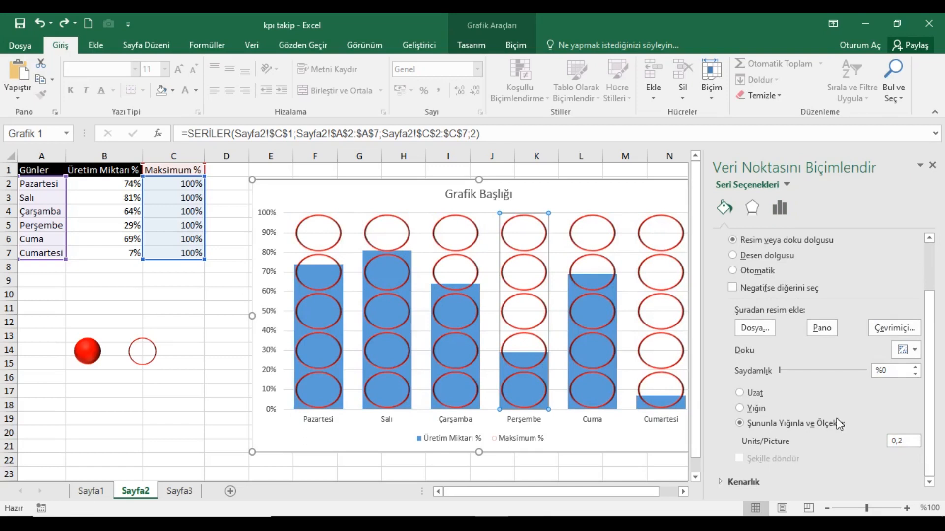
Step: Copy the solid red circle and paste it as the fill of the Üretim Miktarı % series
click(98, 362)
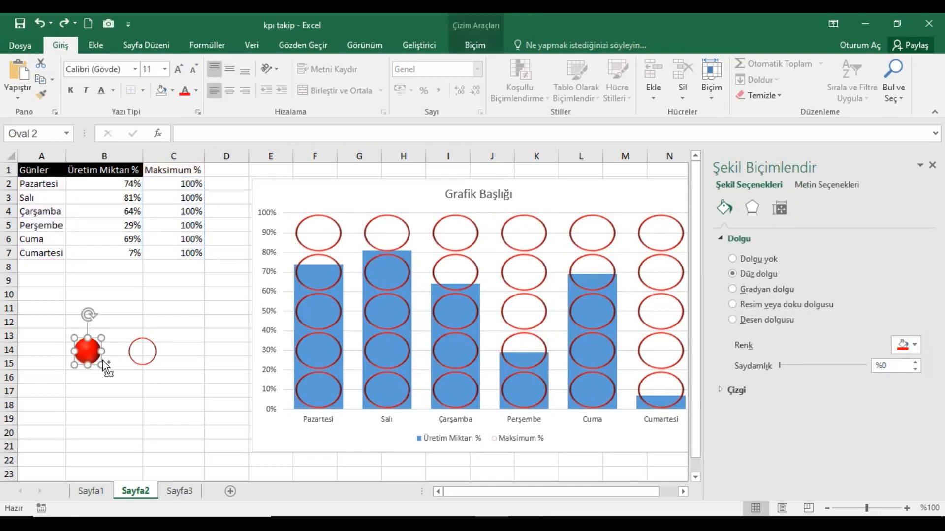
click(445, 251)
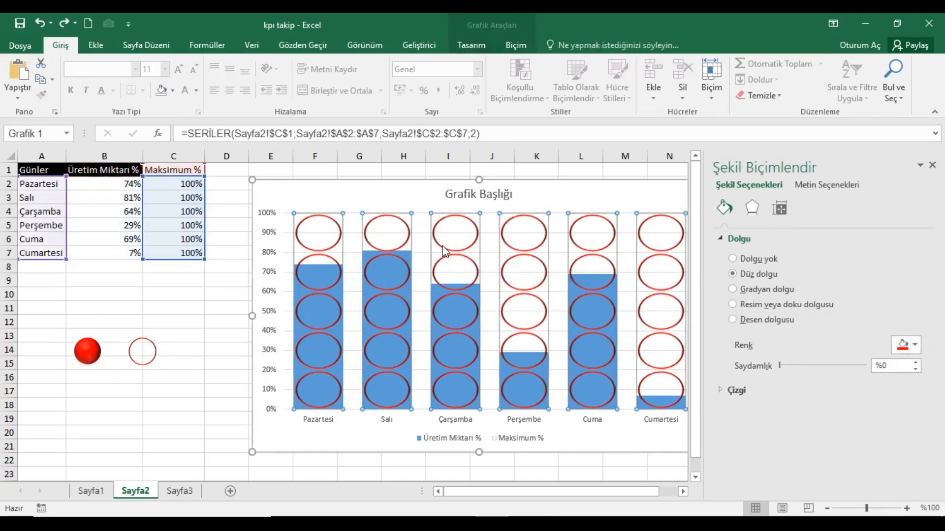
click(786, 186)
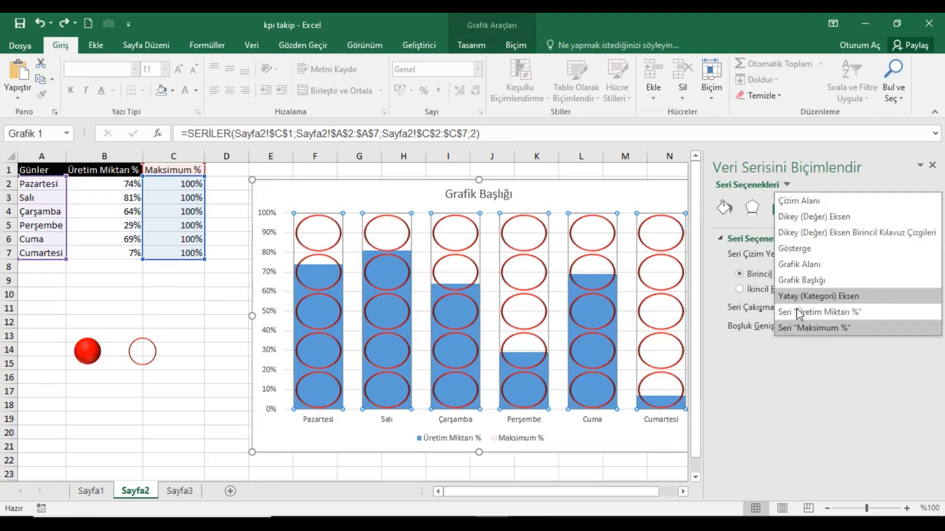
click(834, 311)
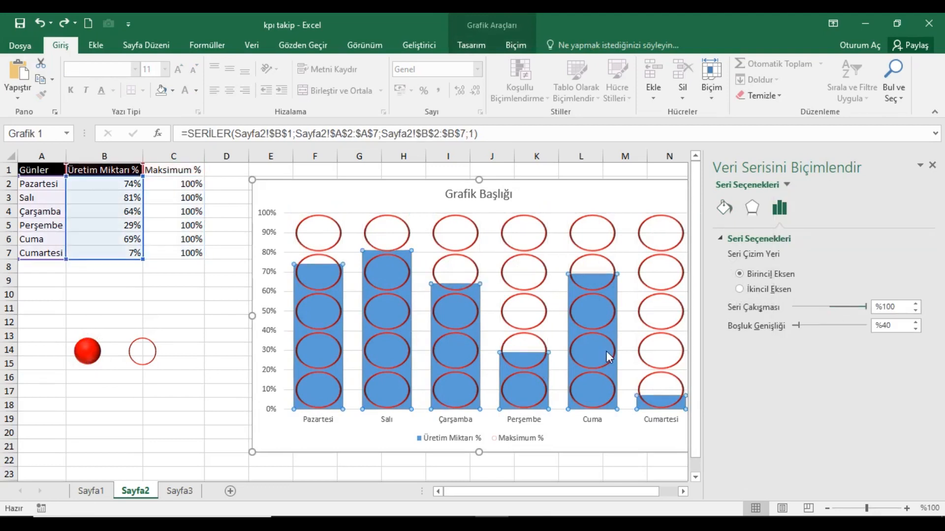
key(ctrl+v)
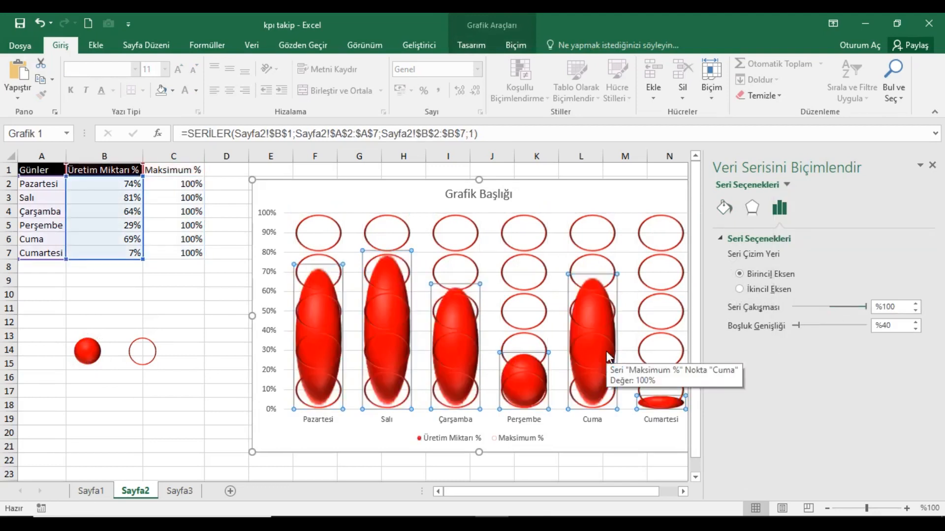
Step: Stack and scale the Üretim Miktarı % picture fill at 0,2 units per picture, and close the formatting options
click(724, 207)
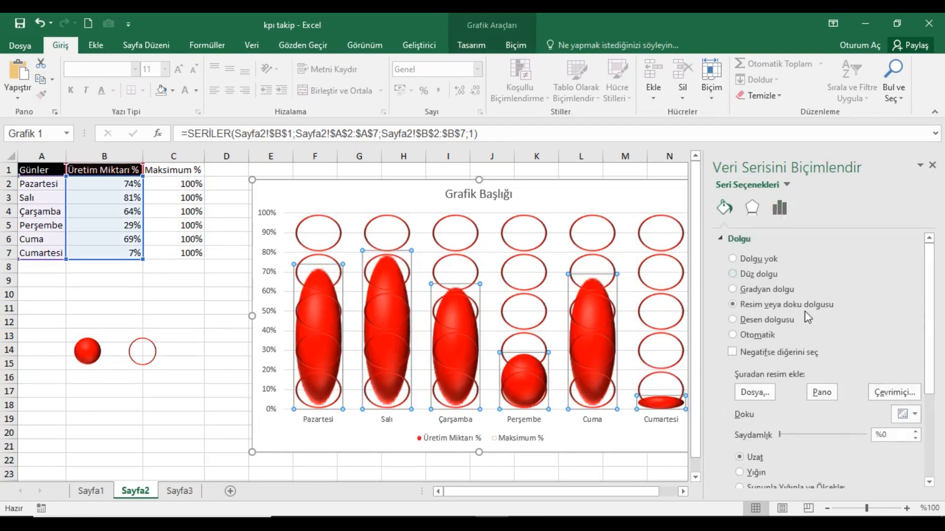
scroll(807, 315, down, 3)
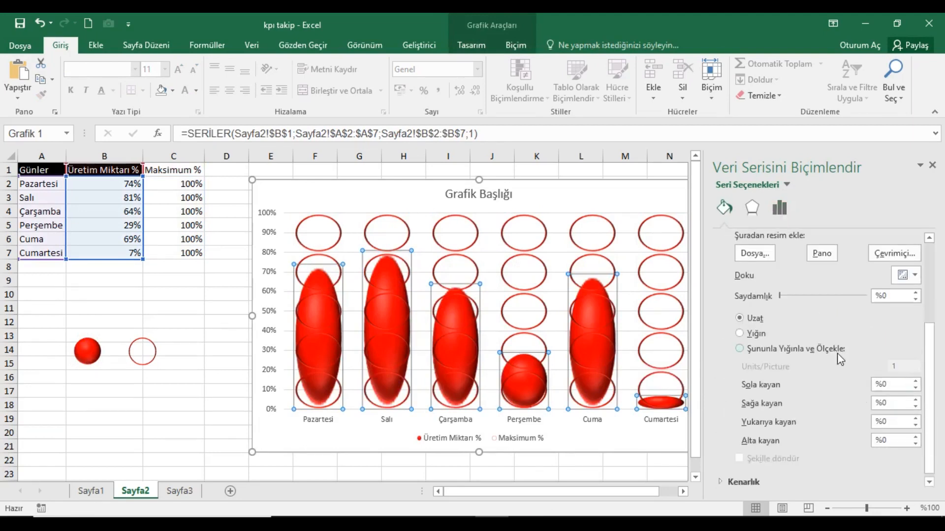
click(739, 349)
double_click(902, 441)
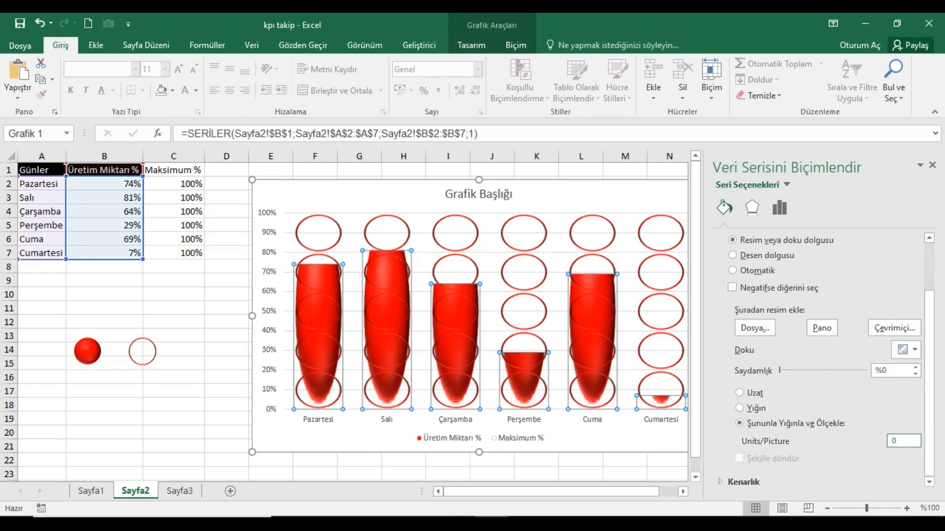
key(Tab)
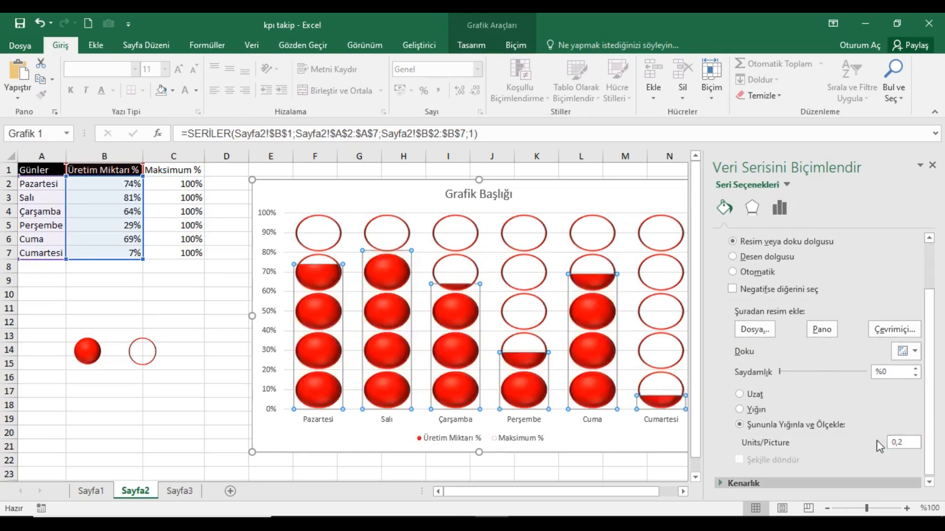
click(933, 166)
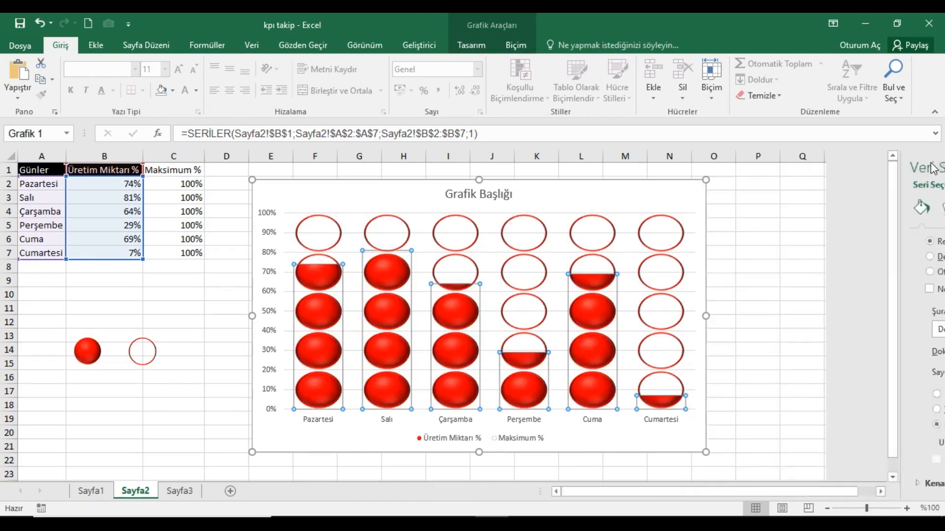
Step: Remove the chart area's fill and give the chart area a red outline
click(606, 193)
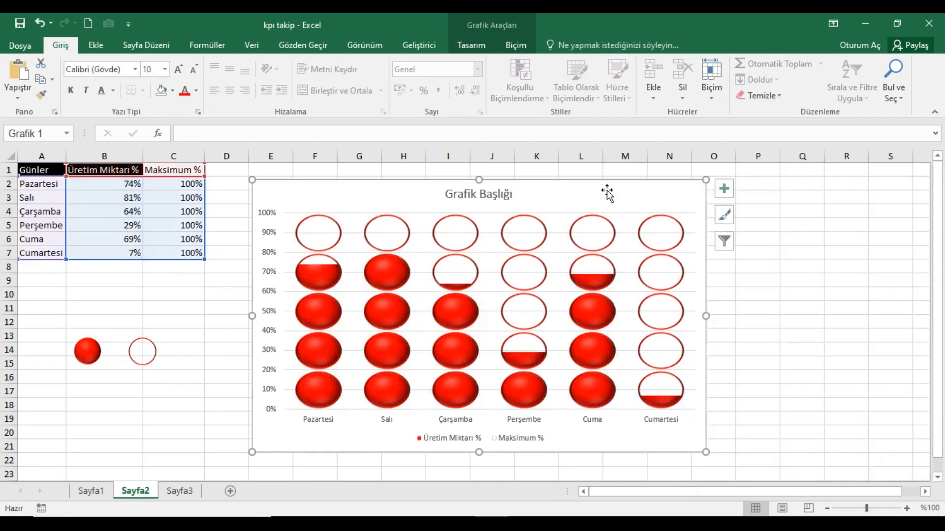
click(510, 47)
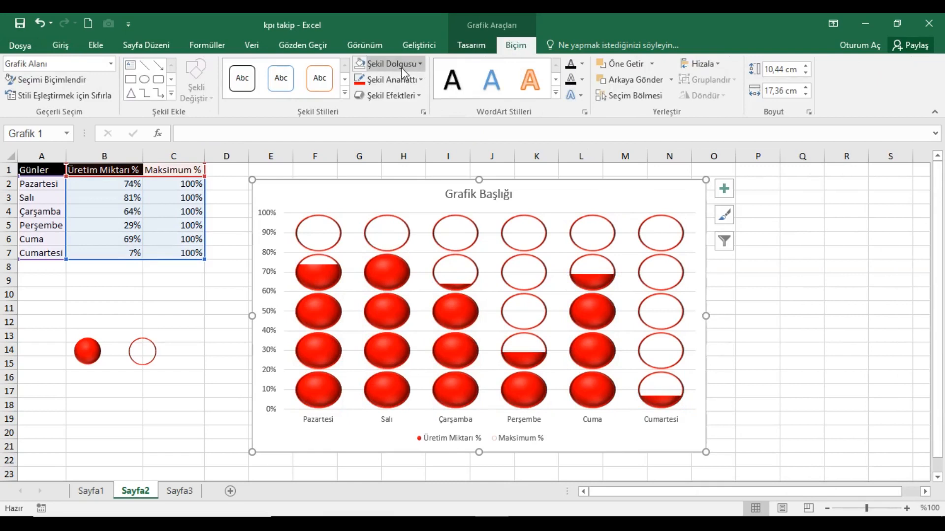
click(401, 67)
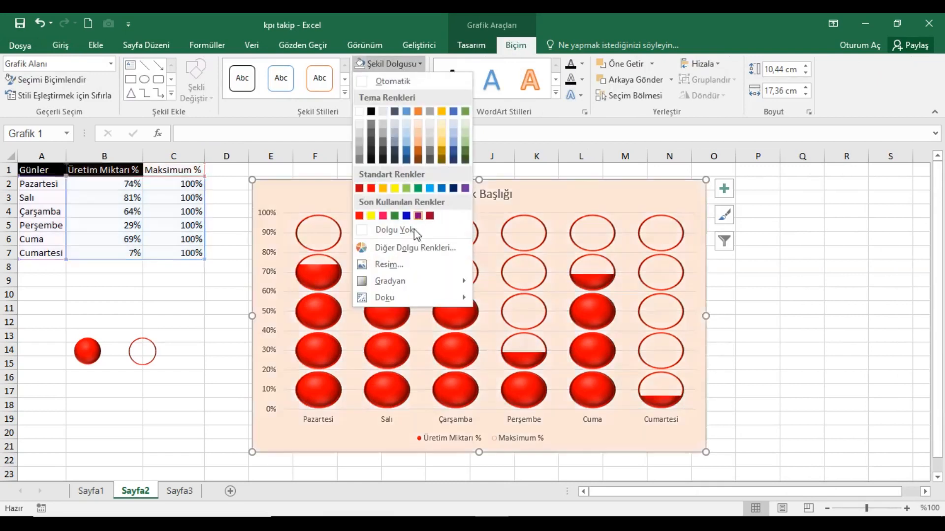
click(414, 230)
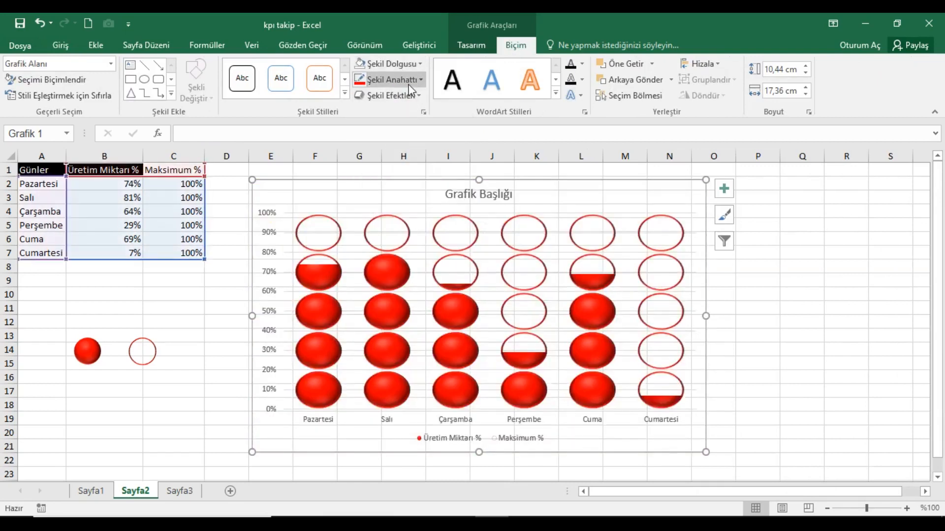
click(410, 80)
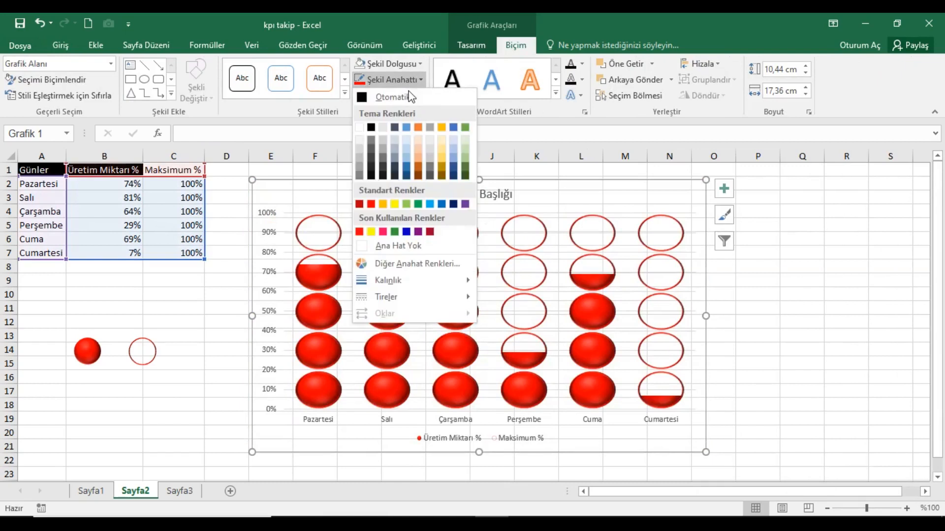
click(360, 232)
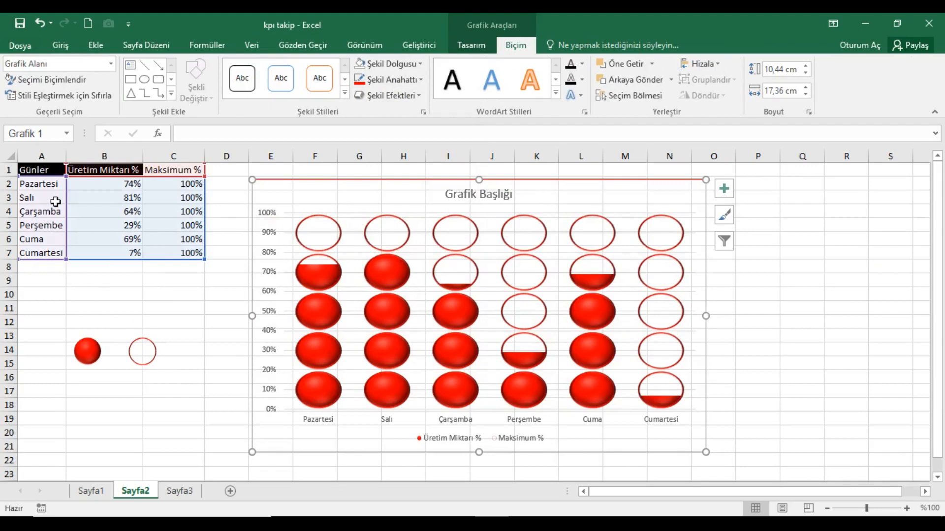
Step: Hide the worksheet gridlines on Sayfa2
click(47, 172)
click(386, 47)
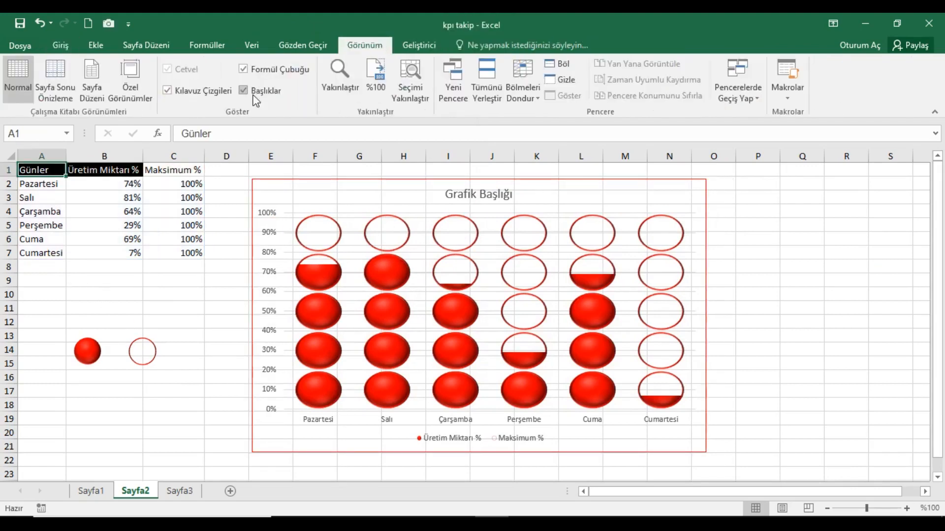
click(203, 93)
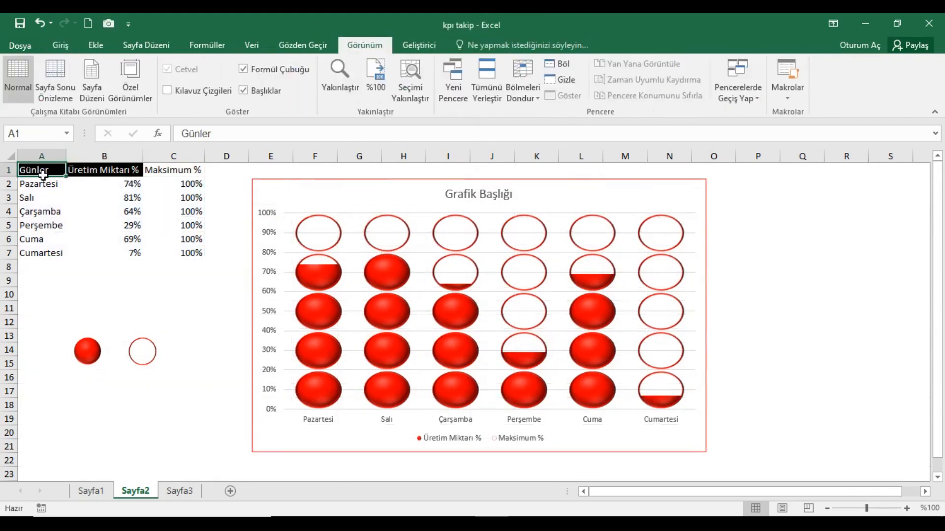
Step: Format the vertical axis percentage labels as bold red text at 10,5 pt
click(270, 220)
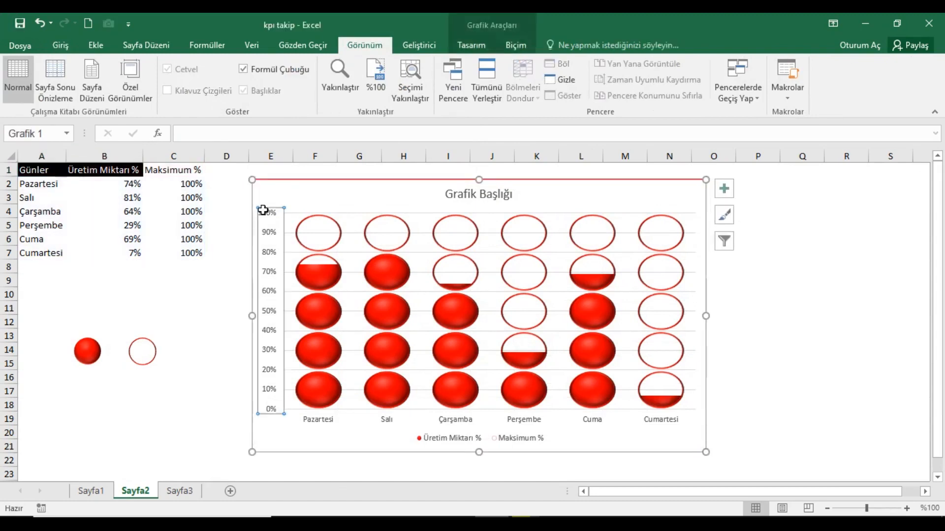
click(60, 45)
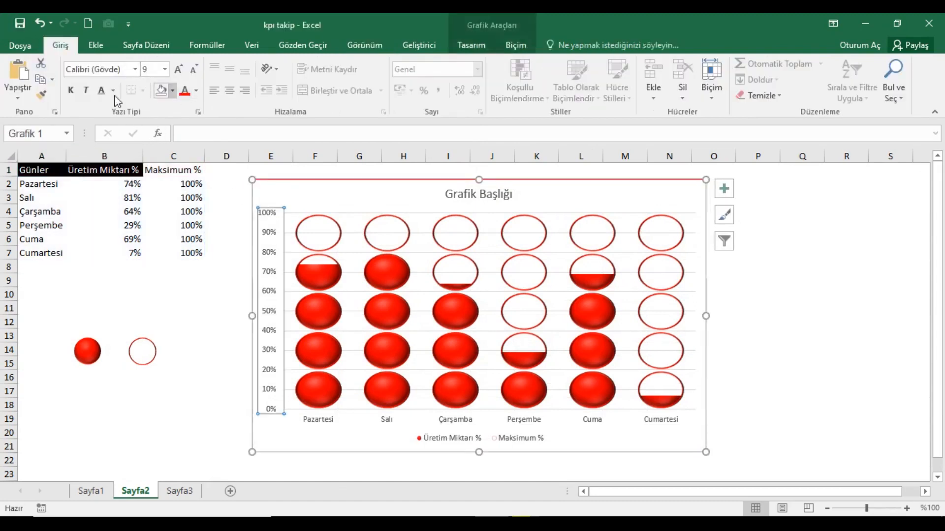
click(71, 90)
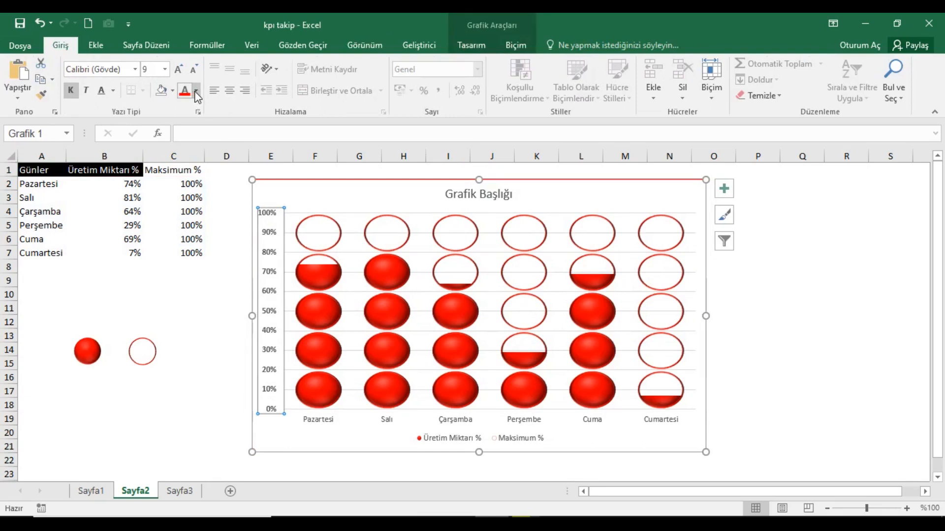
click(195, 91)
click(184, 243)
click(178, 71)
click(178, 71)
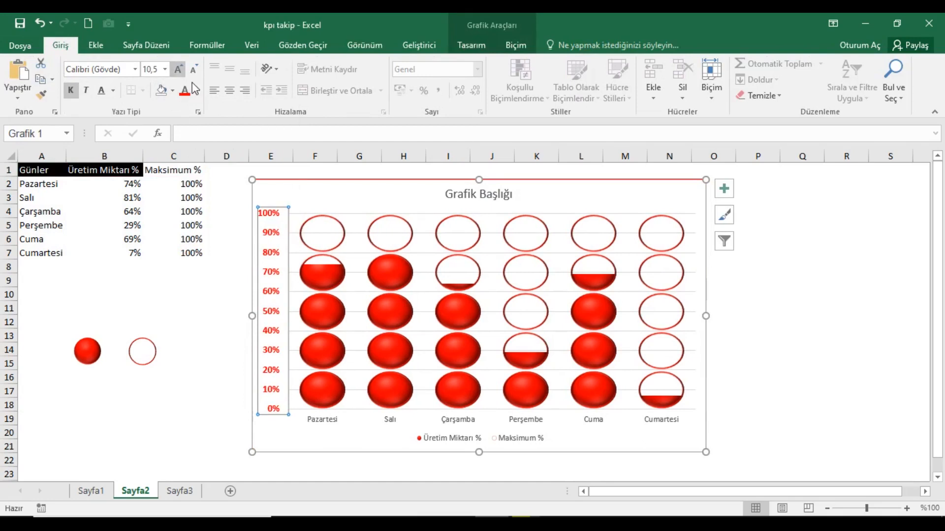
Step: Delete the chart legend and format the day labels on the horizontal axis as bold red text at 11 pt
click(452, 445)
key(Delete)
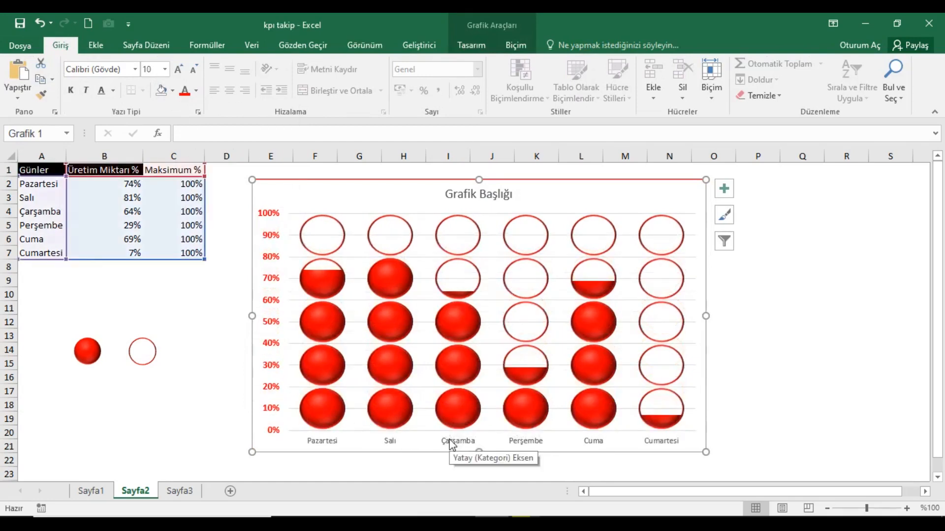
click(459, 447)
click(70, 90)
click(179, 70)
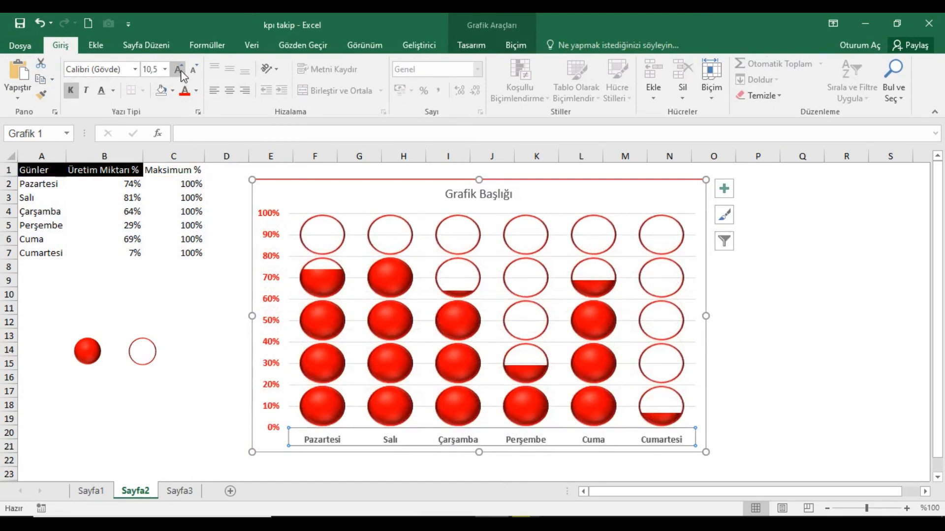
click(196, 91)
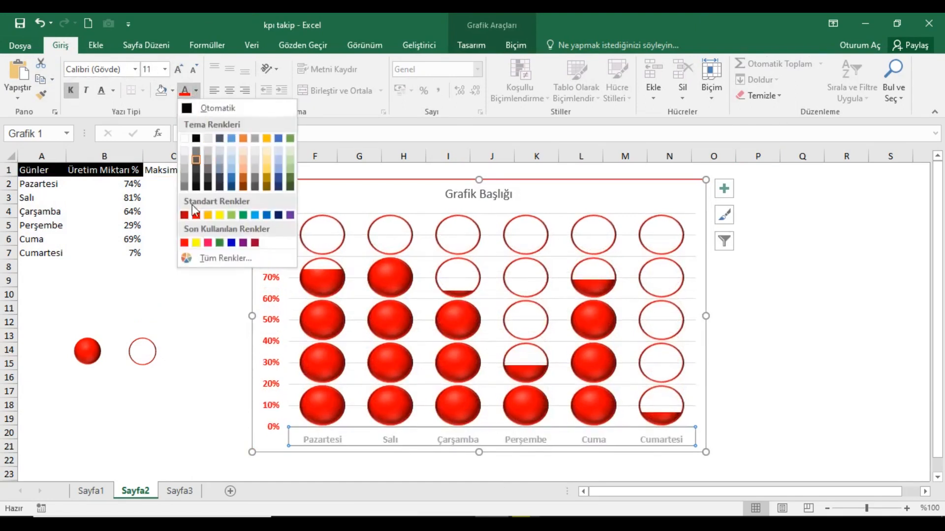
click(184, 240)
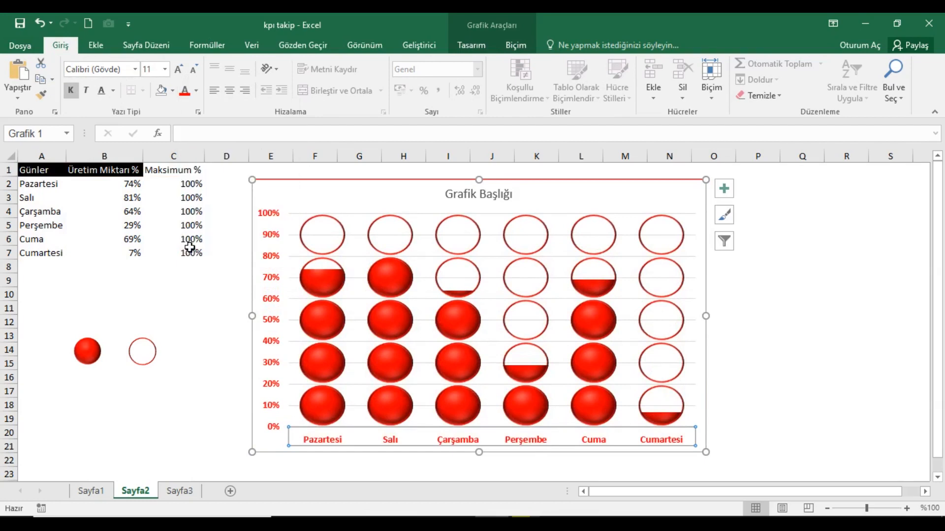
Step: Link the chart title to cell B1 so it shows Üretim Miktarı %
click(490, 200)
click(233, 139)
text(=)
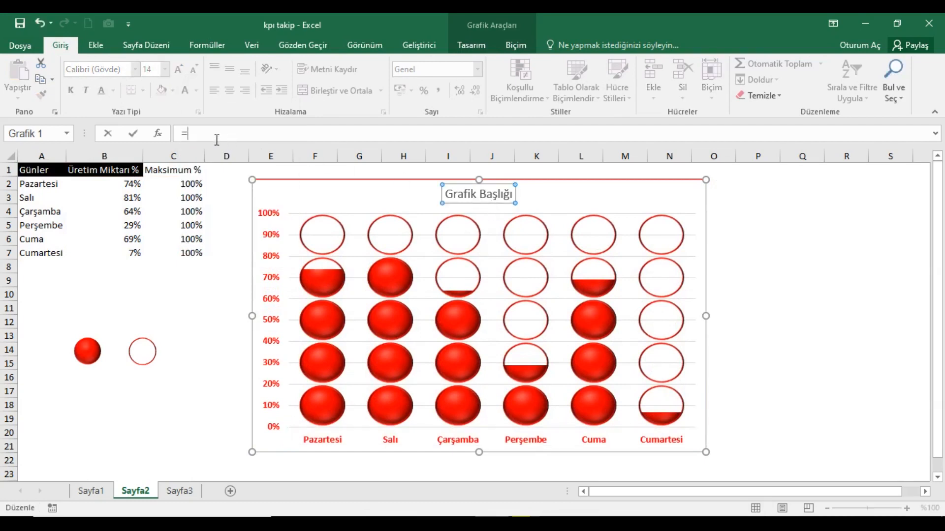
click(116, 171)
key(Return)
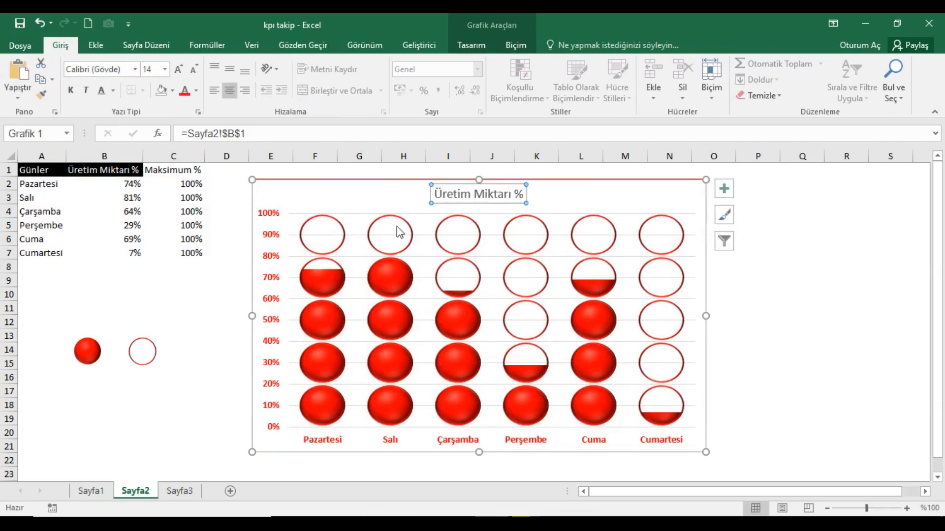
Step: Format the chart title as bold red text at 16 pt
click(197, 90)
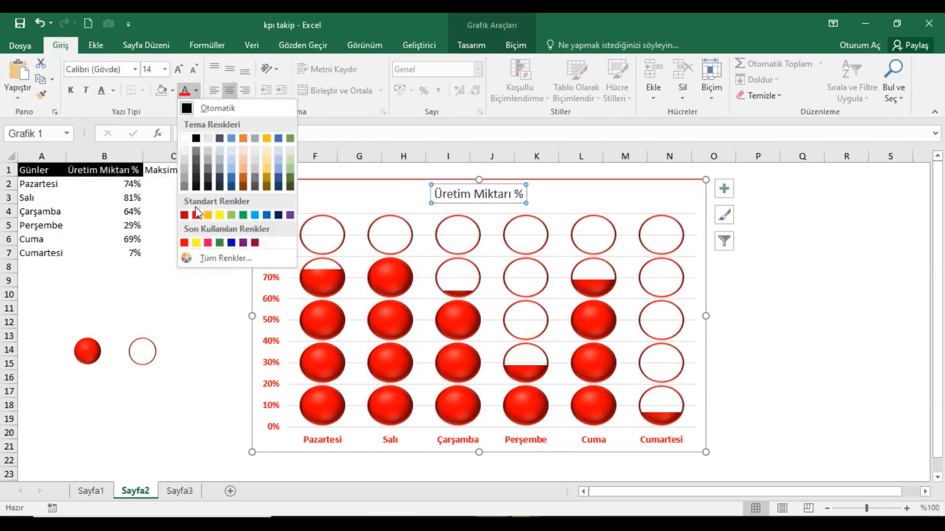
click(190, 243)
click(70, 90)
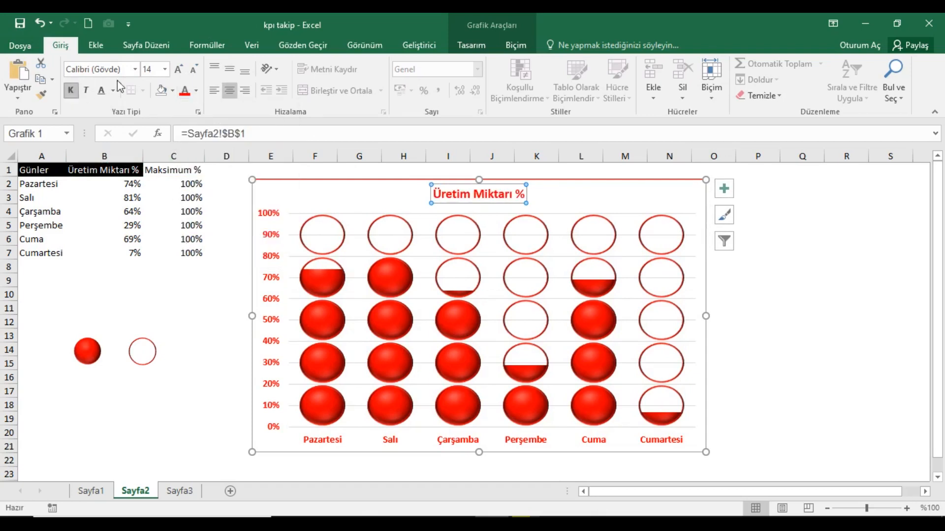
click(177, 70)
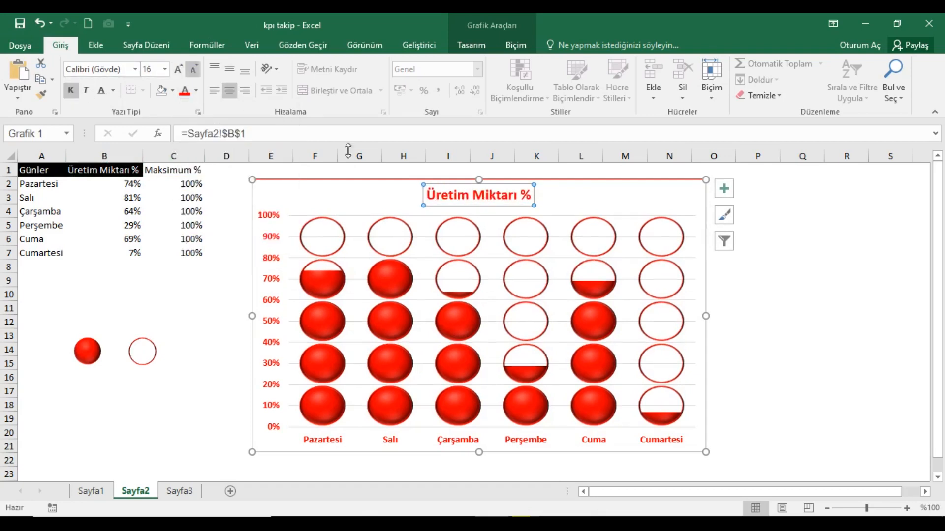
Step: Delete the horizontal gridlines from the chart's plot area
click(635, 221)
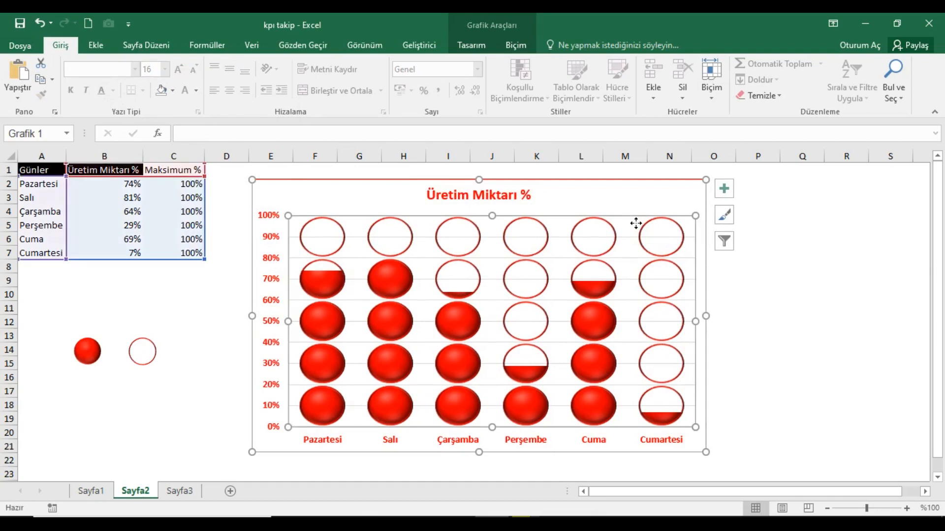
click(629, 237)
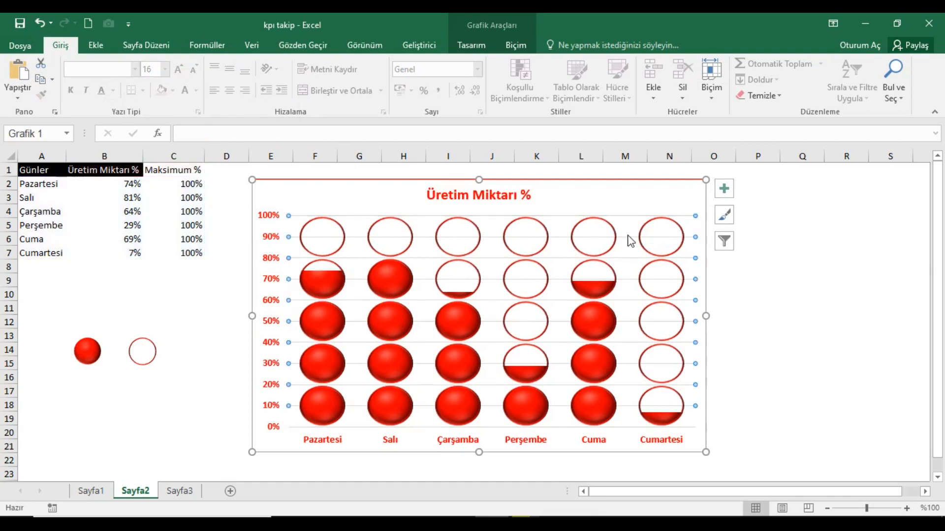
mouse_move(659, 248)
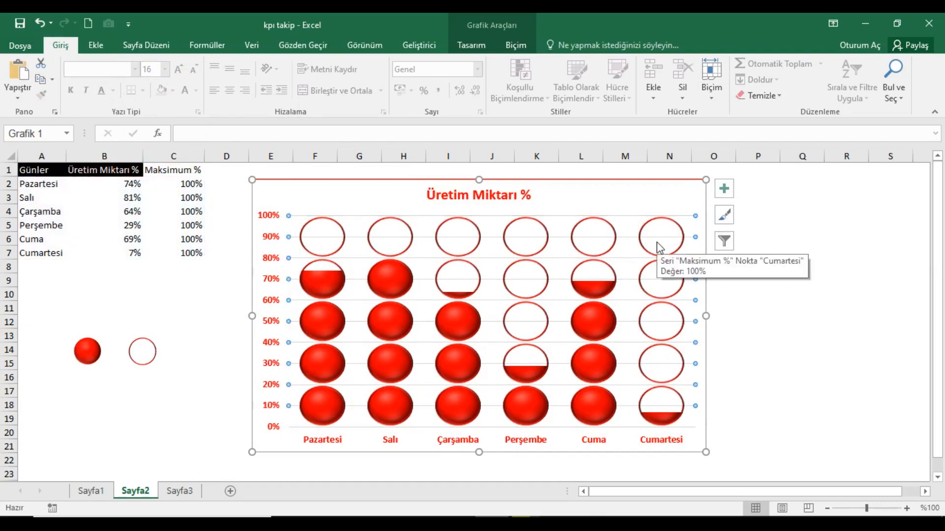
key(Delete)
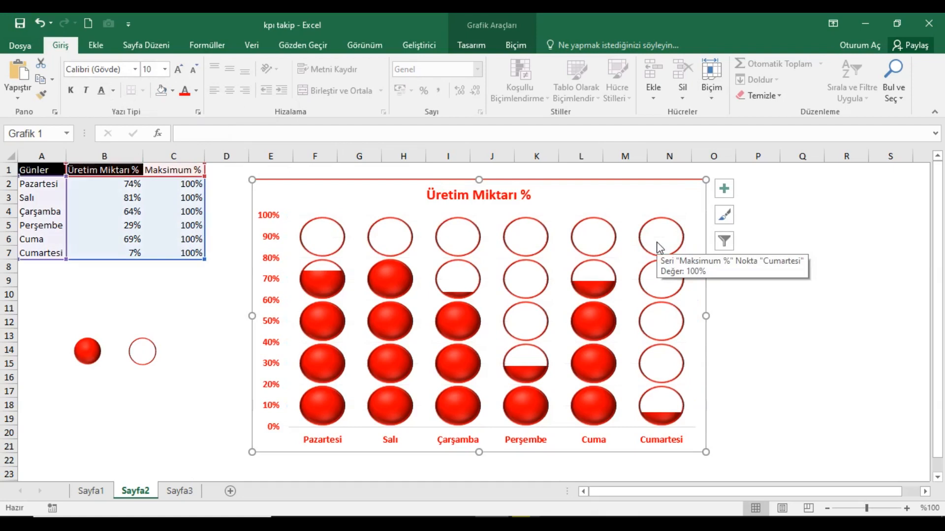
Step: Enable the chart gridlines with only the primary major vertical ones (Birincil Büyük Dikey) shown
click(727, 195)
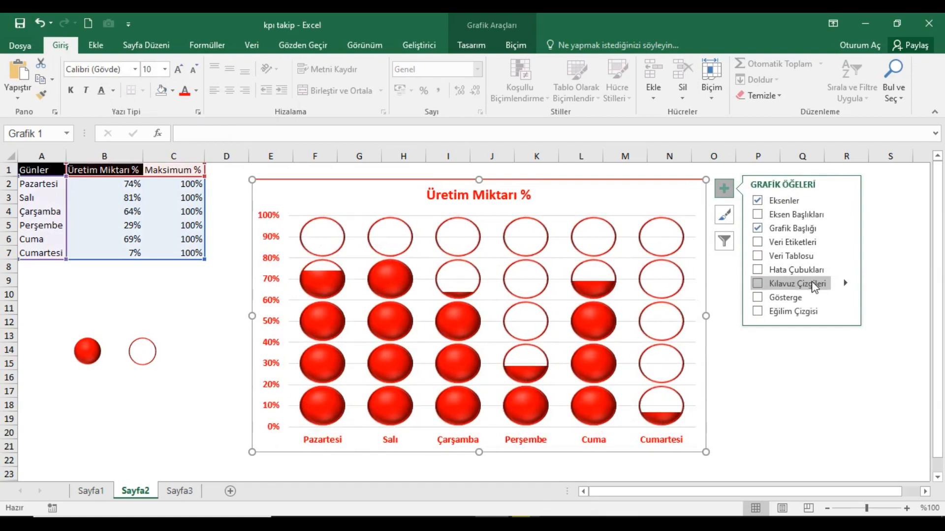
click(811, 281)
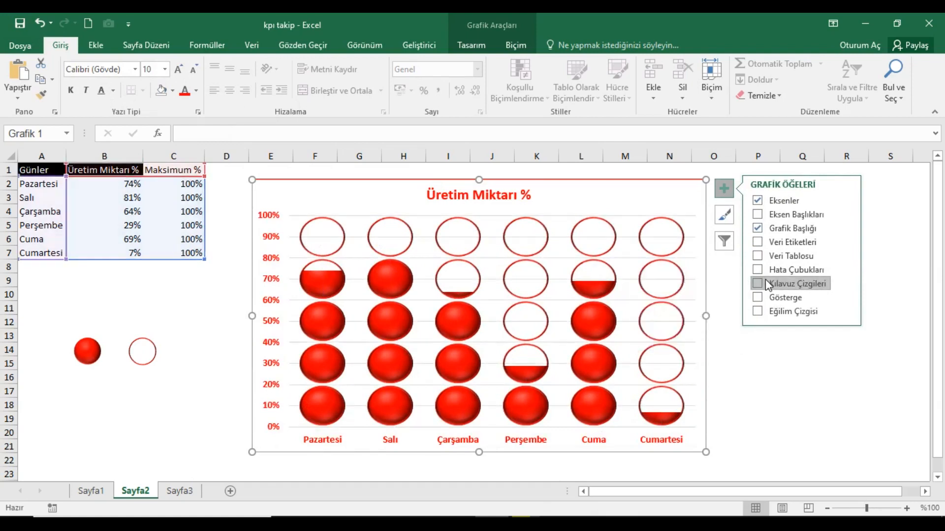
click(845, 284)
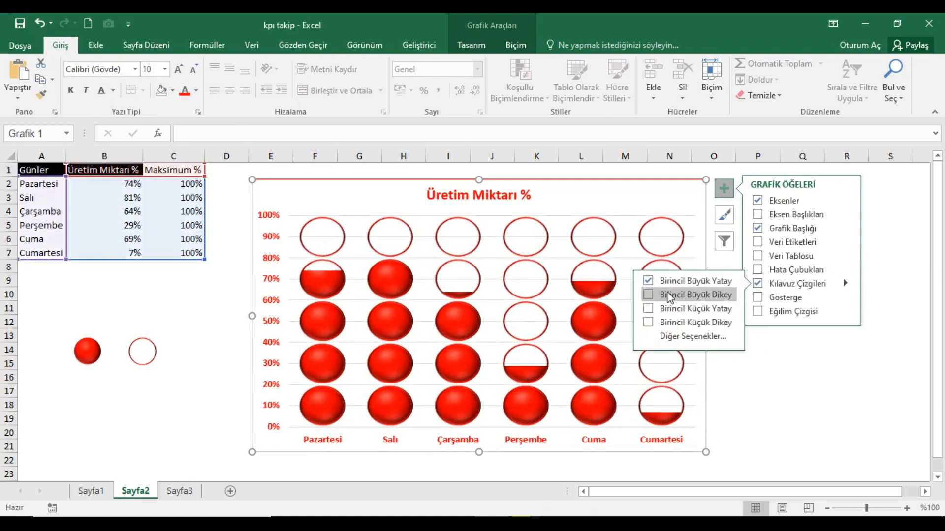
click(647, 281)
click(648, 294)
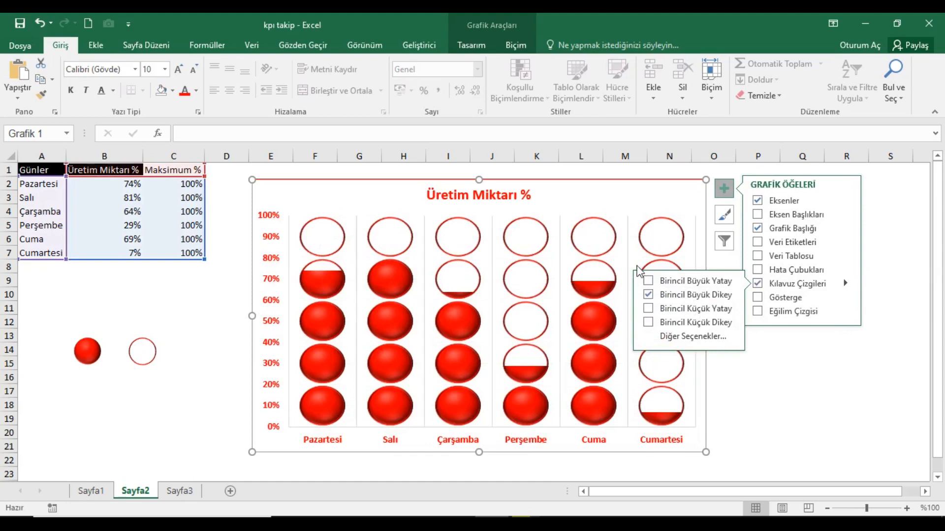
Step: Color the chart's vertical gridlines red and set their line weight to 1 nk
click(357, 224)
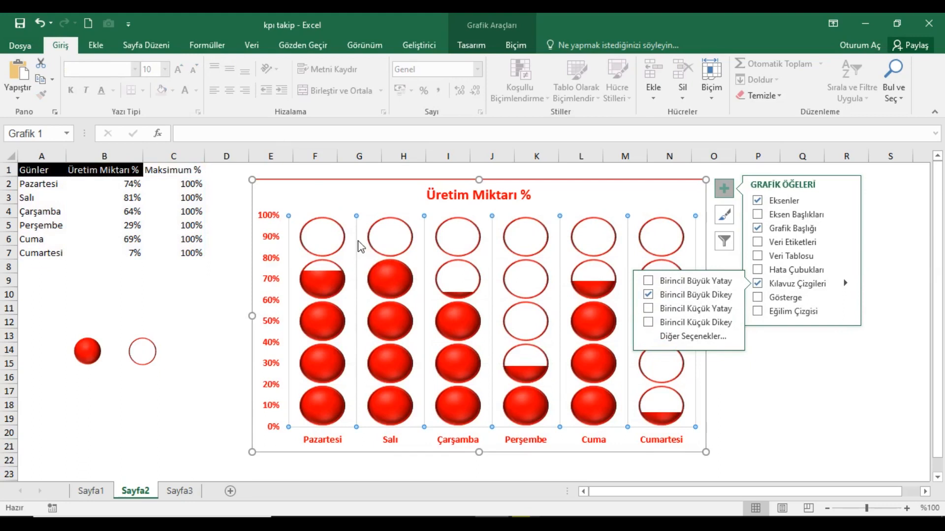
click(525, 44)
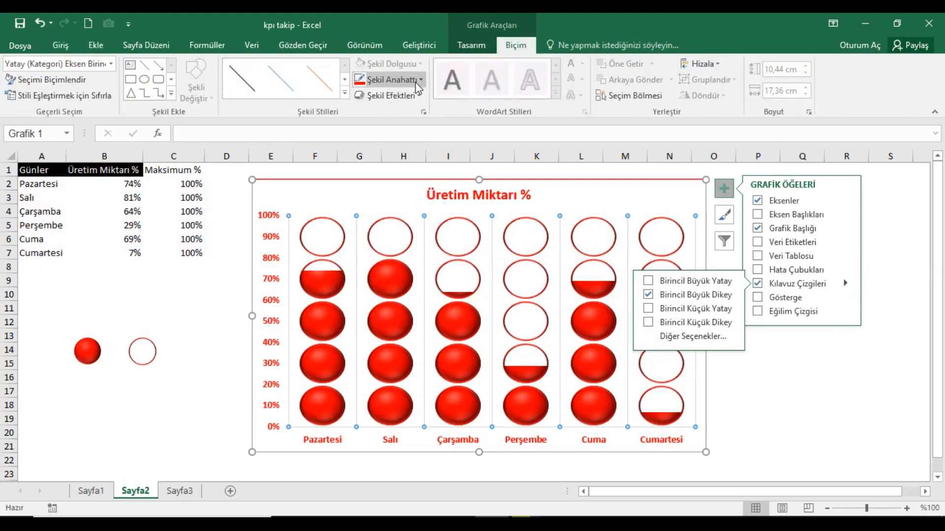
click(394, 80)
click(359, 231)
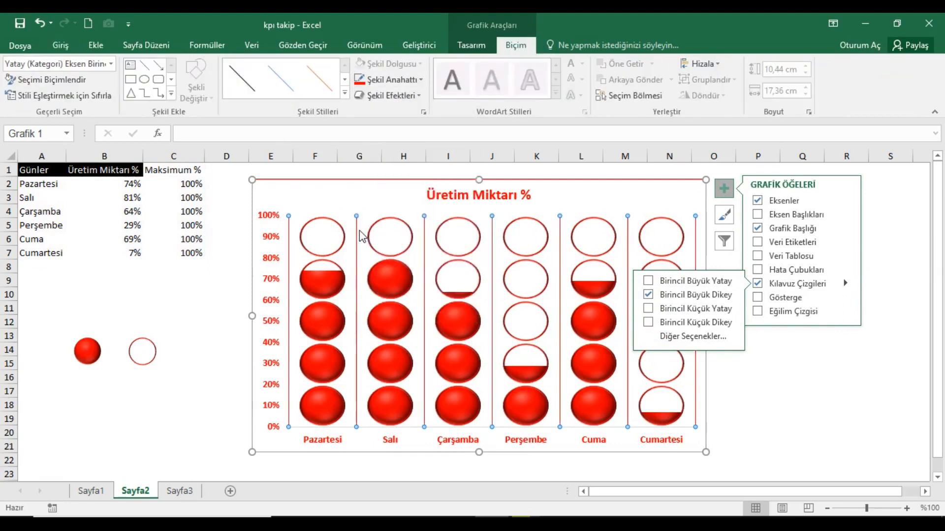
click(393, 80)
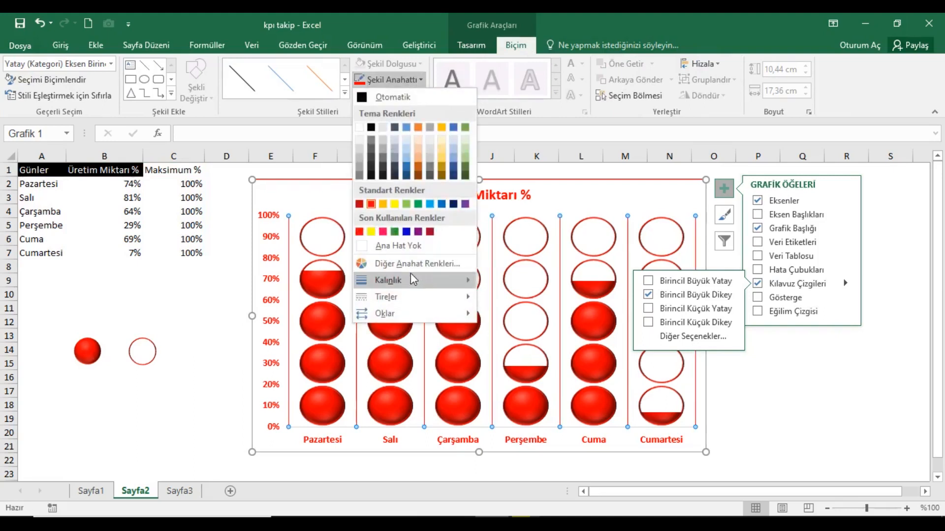
mouse_move(411, 278)
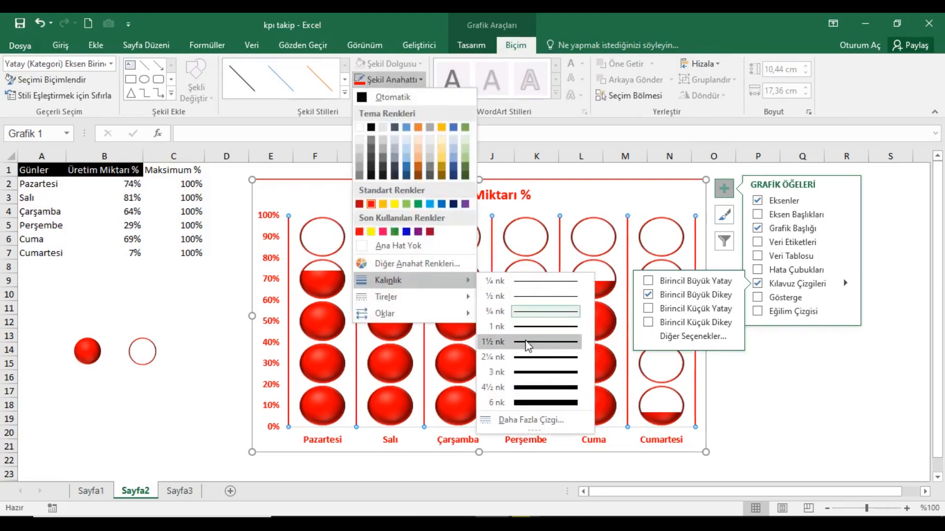
click(526, 328)
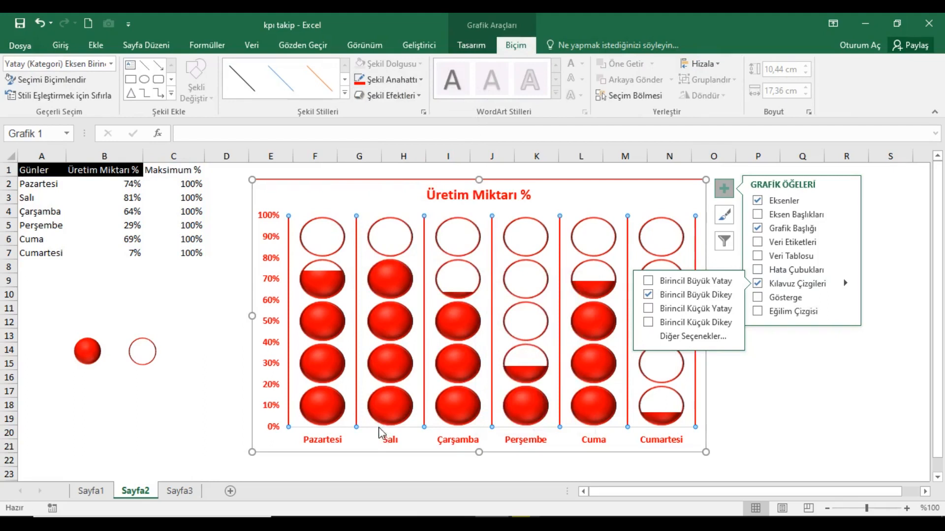
Step: Format the chart's horizontal category axis line in red with a 1½ nk weight
click(387, 437)
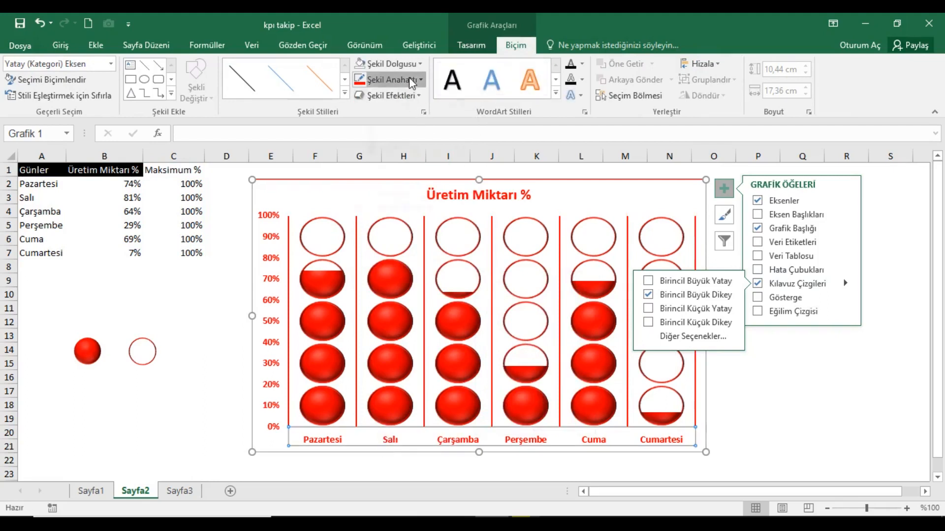
click(388, 79)
mouse_move(415, 280)
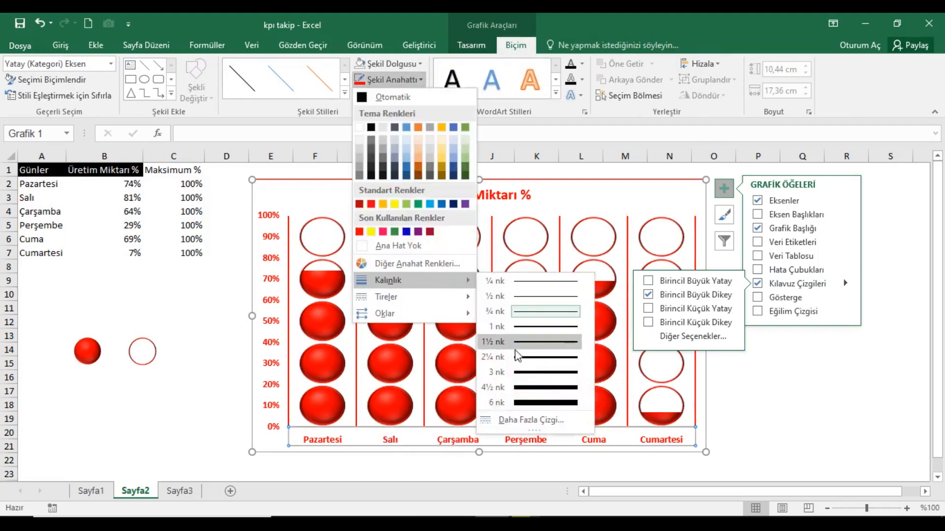
click(496, 341)
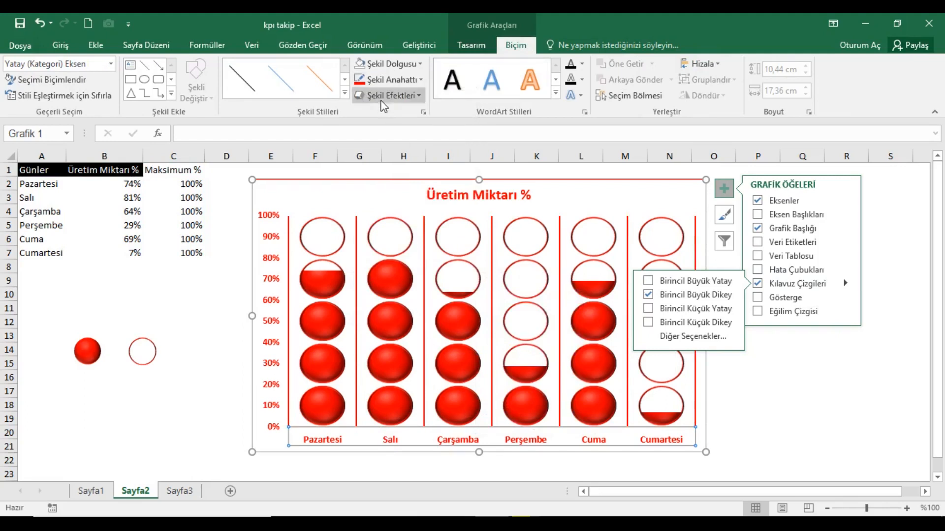
click(389, 80)
click(360, 232)
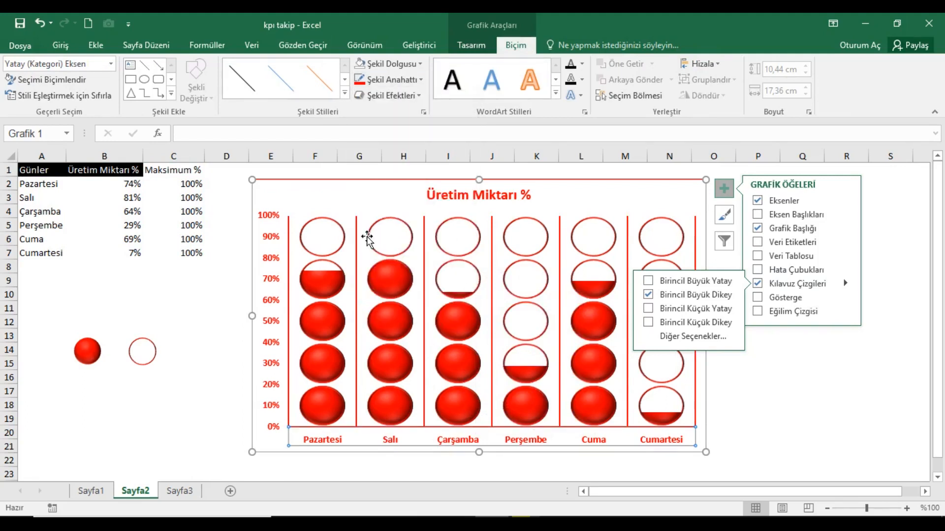
click(46, 177)
Step: Shrink the chart's plot area from its upper edge to leave free space beneath the title
click(564, 220)
click(643, 240)
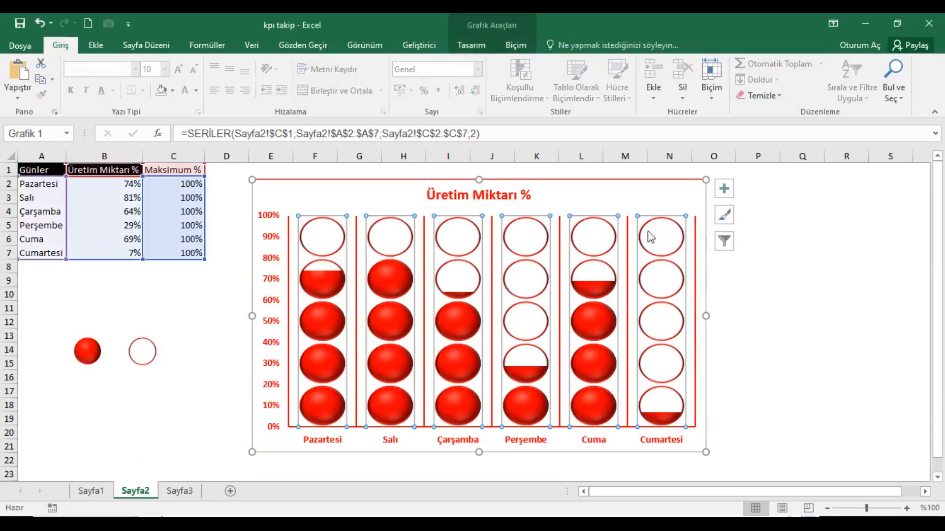
click(702, 225)
mouse_move(707, 227)
mouse_down()
mouse_move(710, 247)
mouse_move(704, 241)
mouse_up()
Step: Add data labels to the Maksimum % series of empty ovals
click(524, 254)
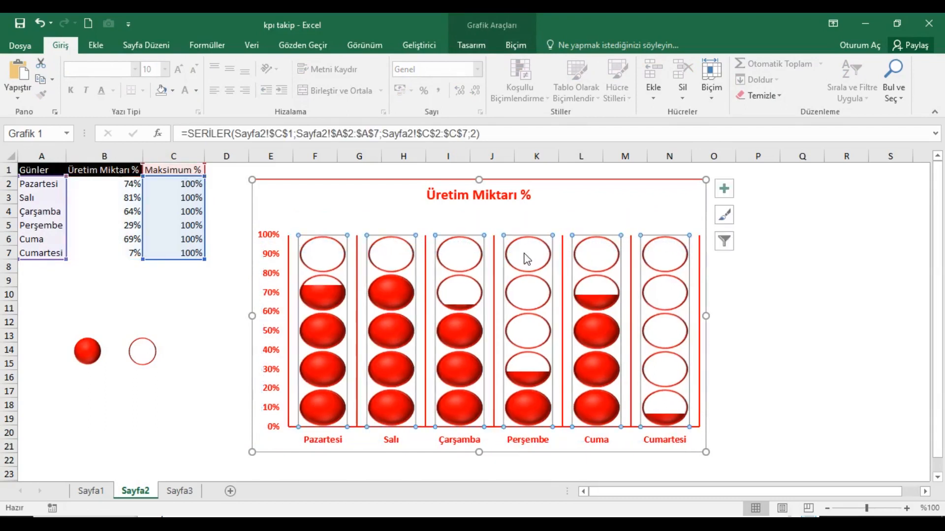
right_click(524, 254)
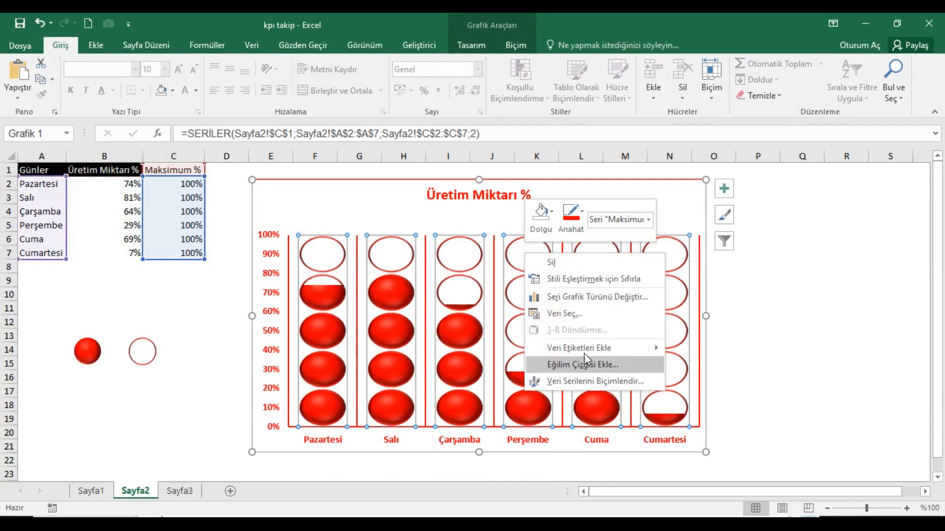
mouse_move(591, 348)
click(689, 349)
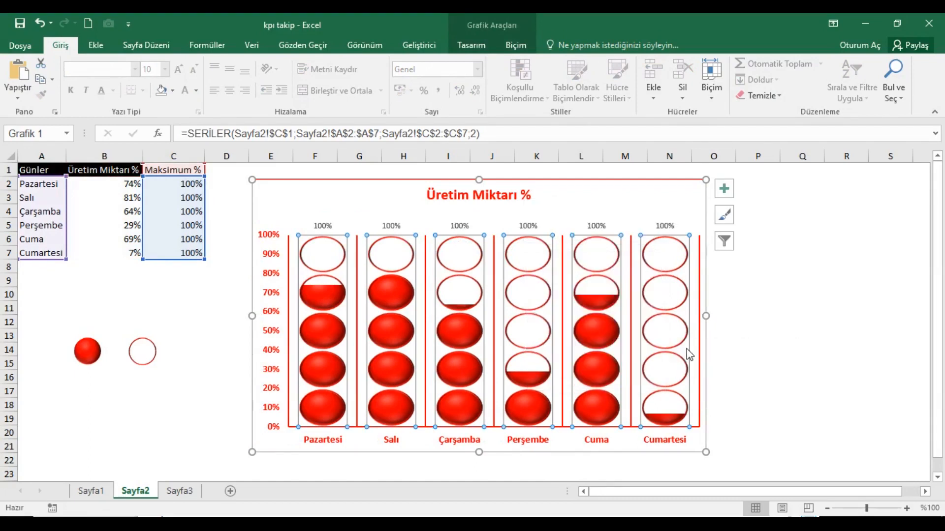
Step: Make the data labels show cell values from Sayfa2 B2:B7, with the series value (Değer) and leader lines turned off
click(331, 228)
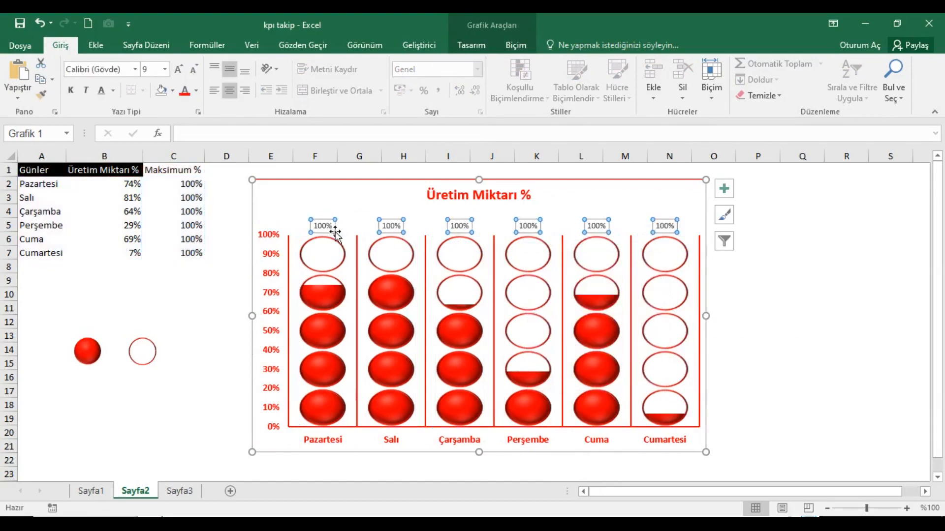
right_click(331, 227)
click(407, 370)
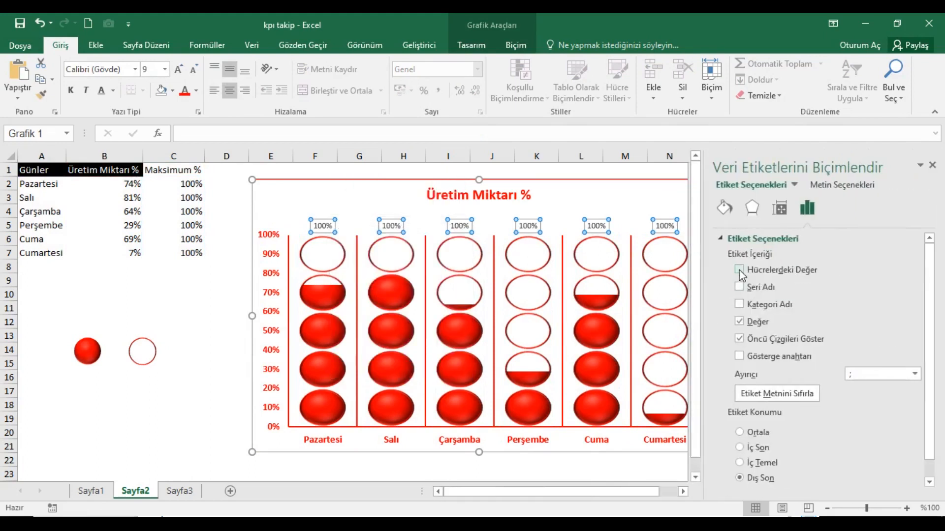
click(789, 278)
drag(138, 186, 133, 254)
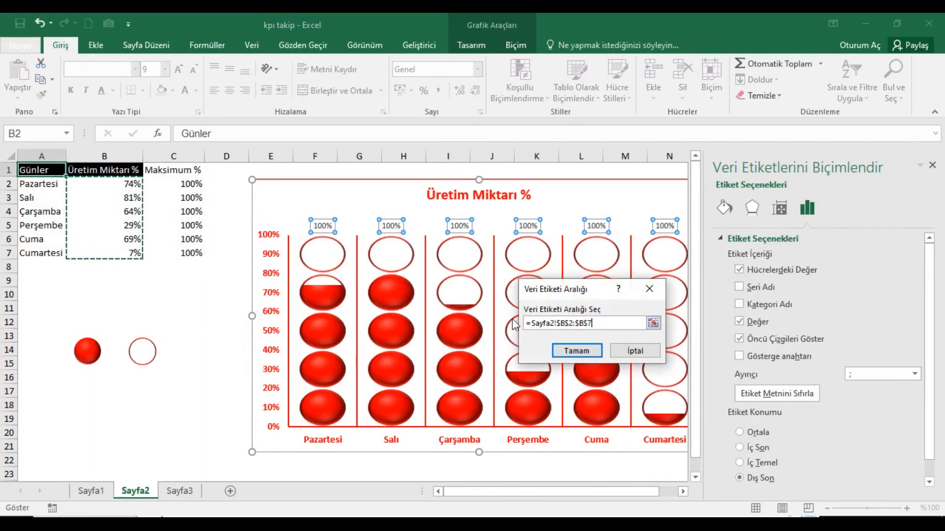
click(588, 352)
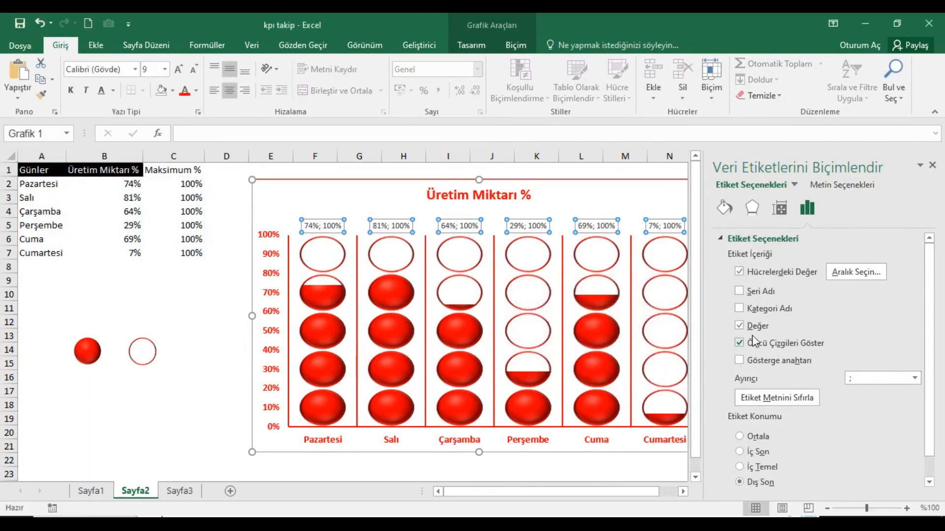
click(740, 343)
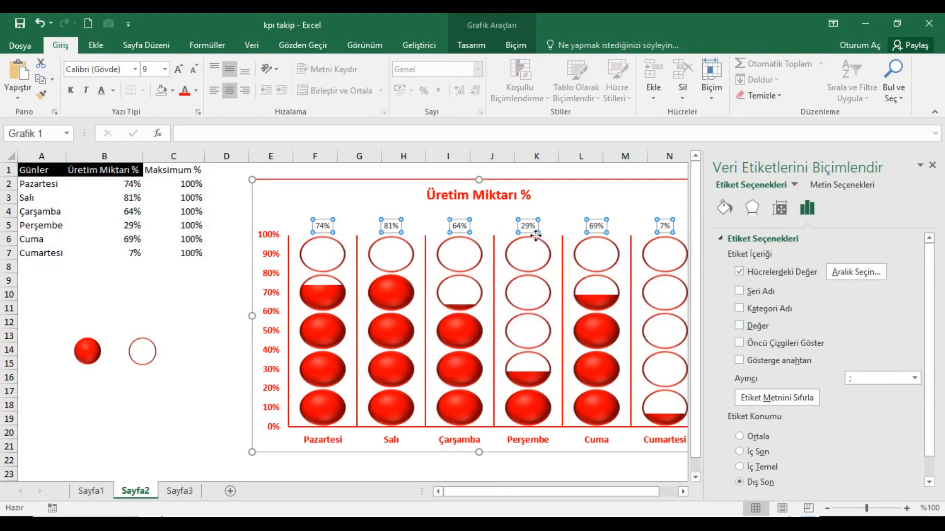
Step: Change the data label shapes to the down arrow callout
right_click(465, 232)
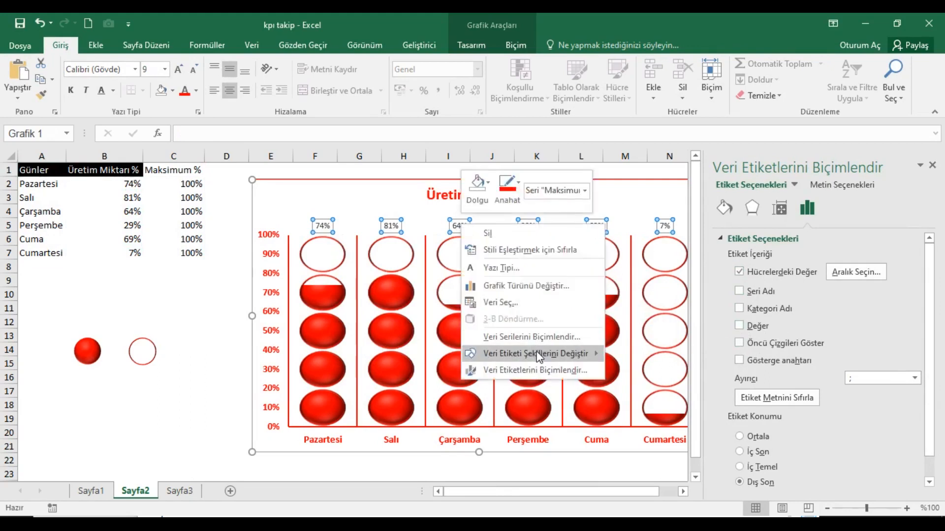
mouse_move(537, 356)
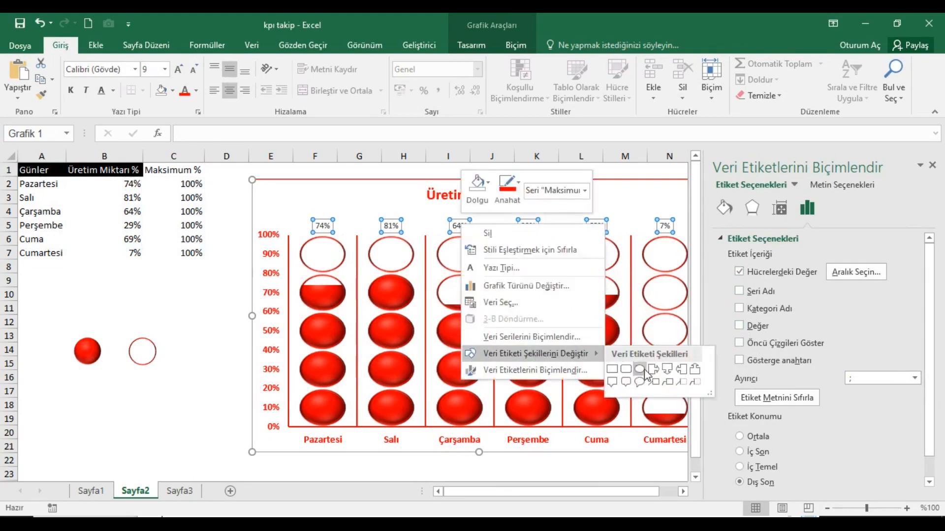
click(668, 371)
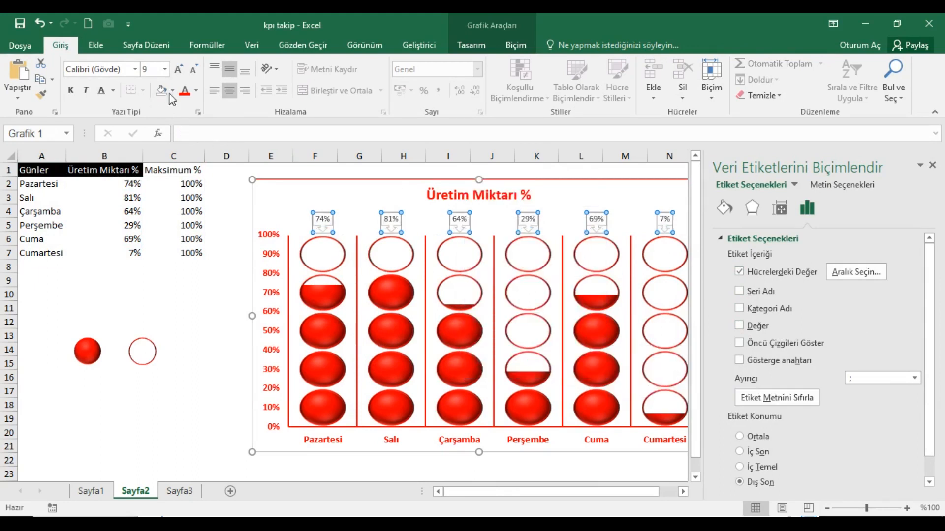
Step: Format the data label text as bold white at 10,5 pt
click(71, 90)
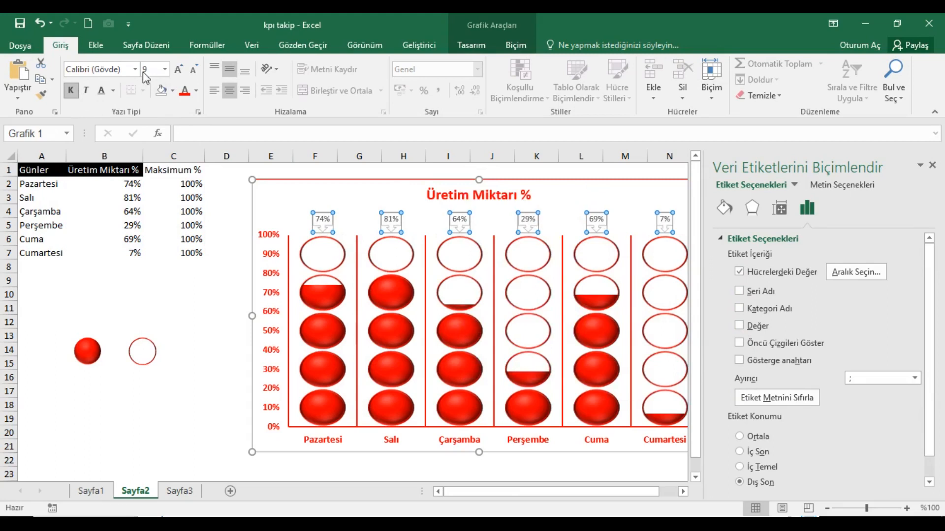
click(179, 69)
click(179, 70)
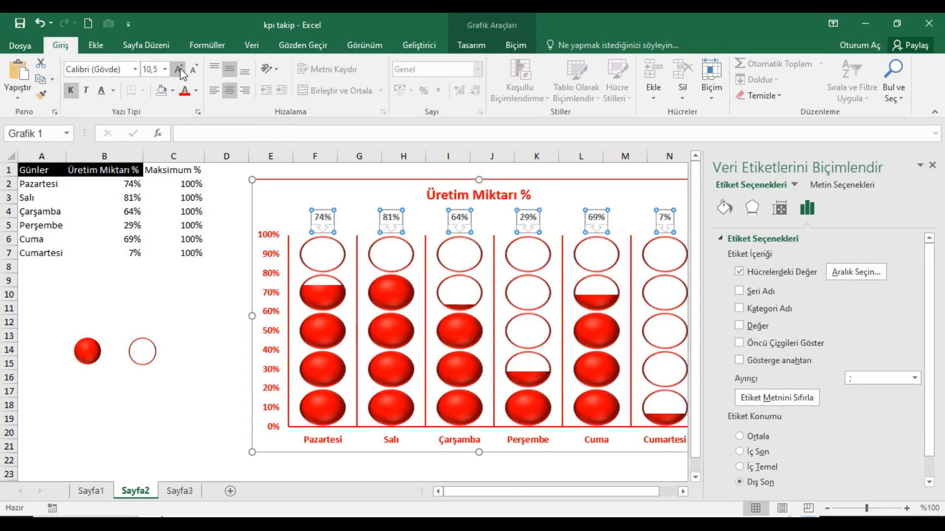
click(196, 90)
click(184, 139)
Step: Give the data label callouts a red outline and a red fill
click(515, 45)
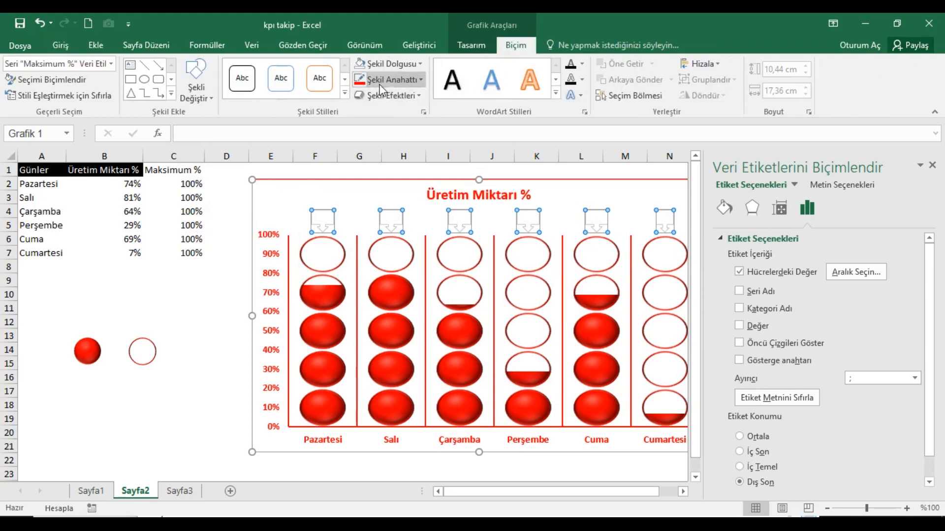
click(416, 80)
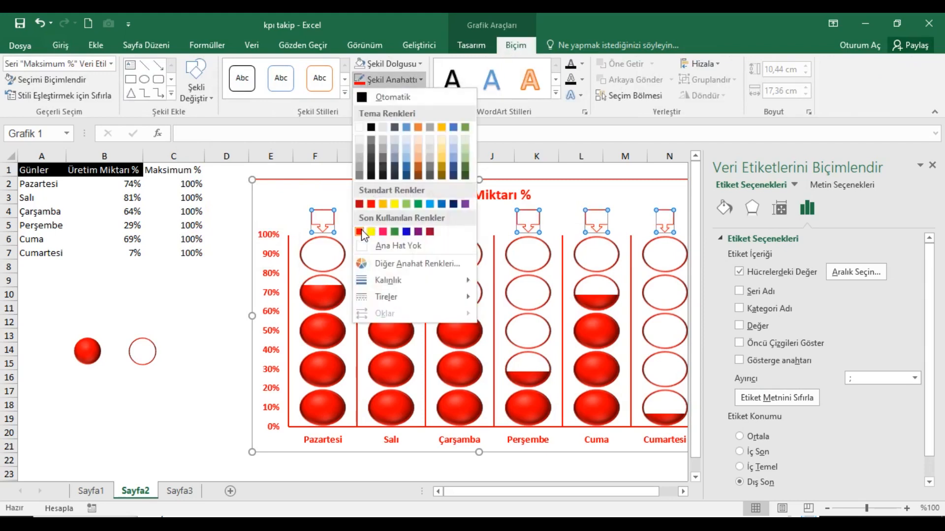
click(391, 67)
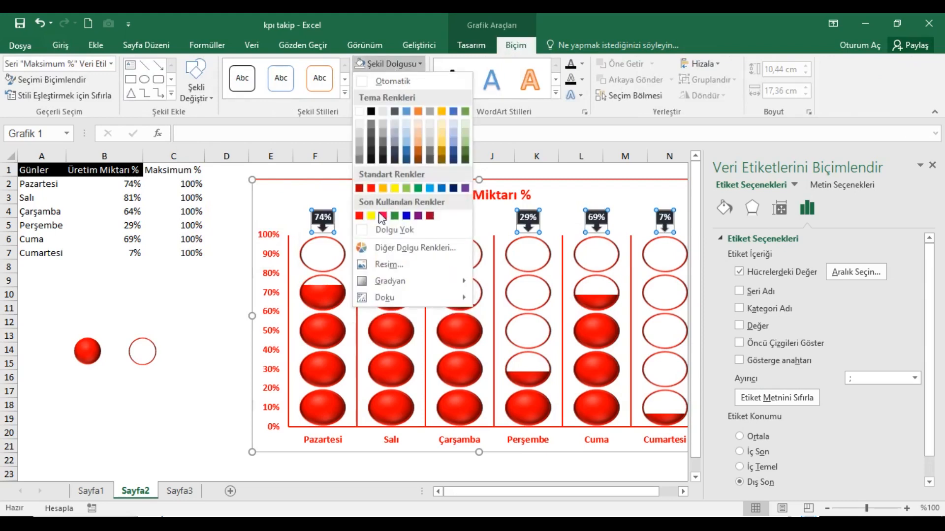
click(359, 215)
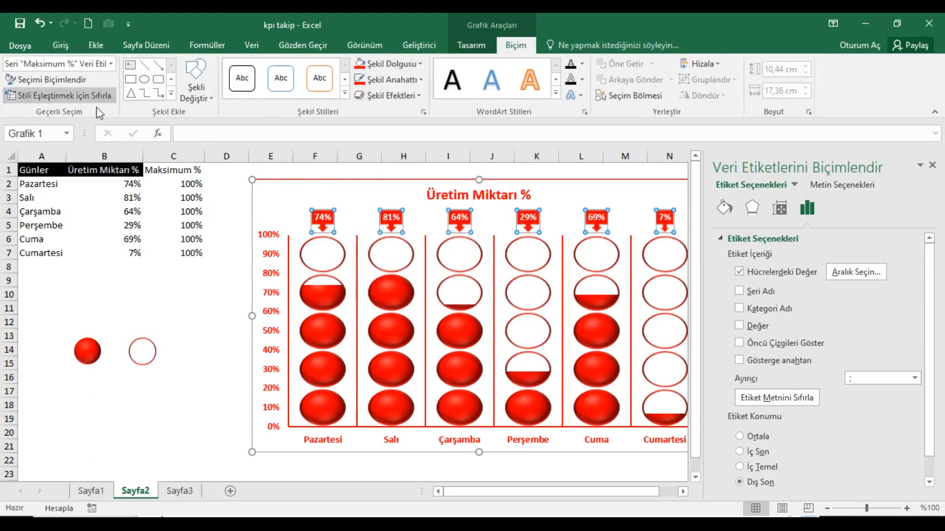
Step: Increase the data label font size to 11 pt and close the label formatting options
click(60, 45)
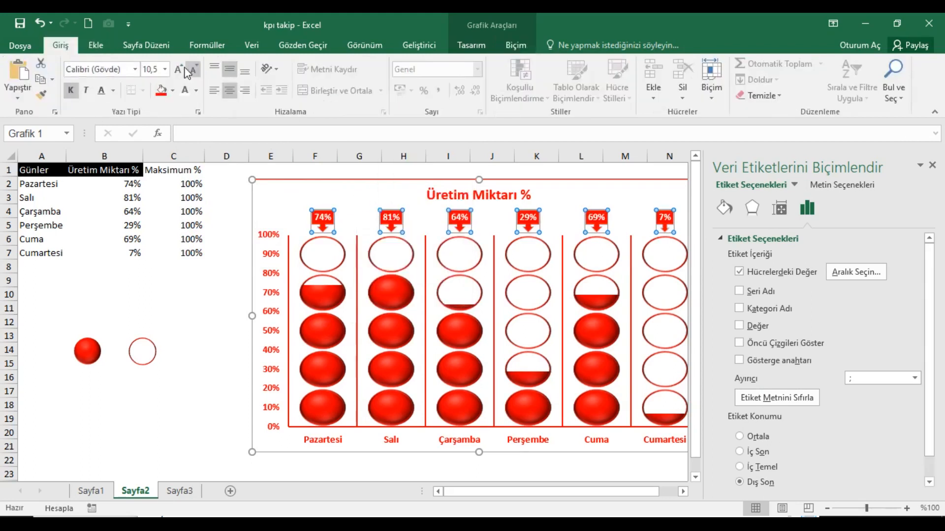
click(180, 70)
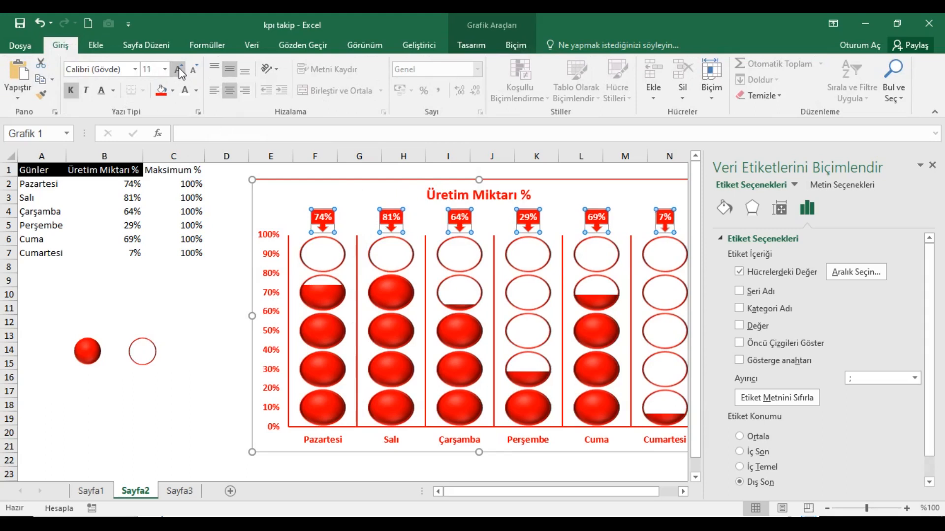
click(933, 164)
Step: Hide the Maksimum % helper data in C1:C7 by setting its font color to white
click(124, 172)
drag(183, 170, 190, 253)
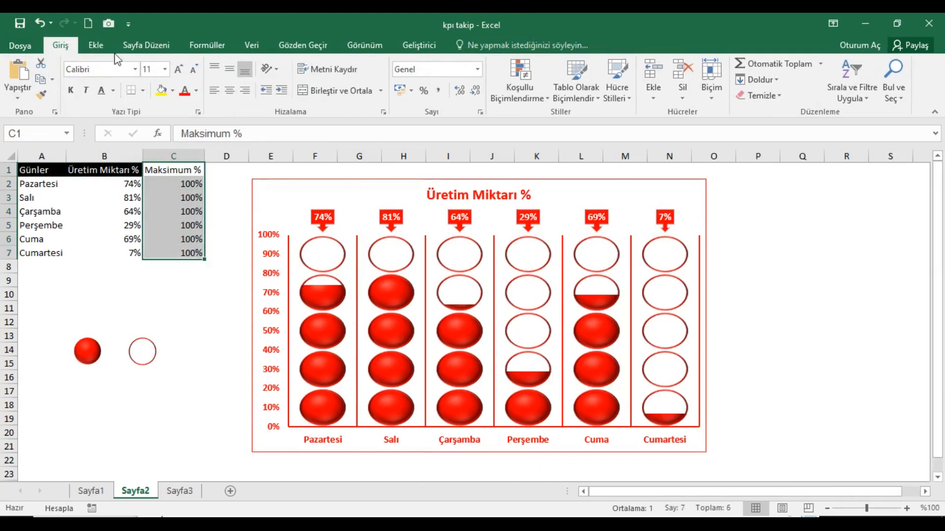
click(197, 90)
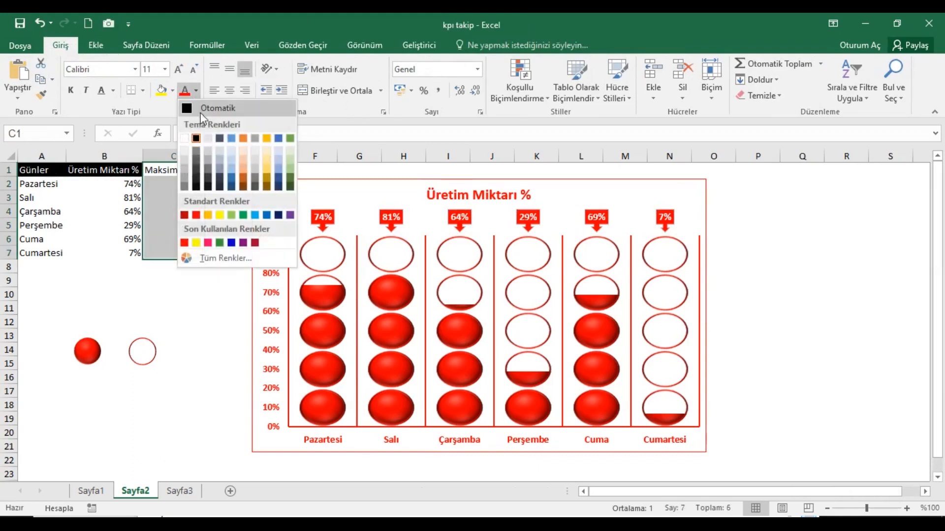
click(185, 139)
Step: Delete the filled red oval and the empty oval from the sheet below the data table
click(94, 360)
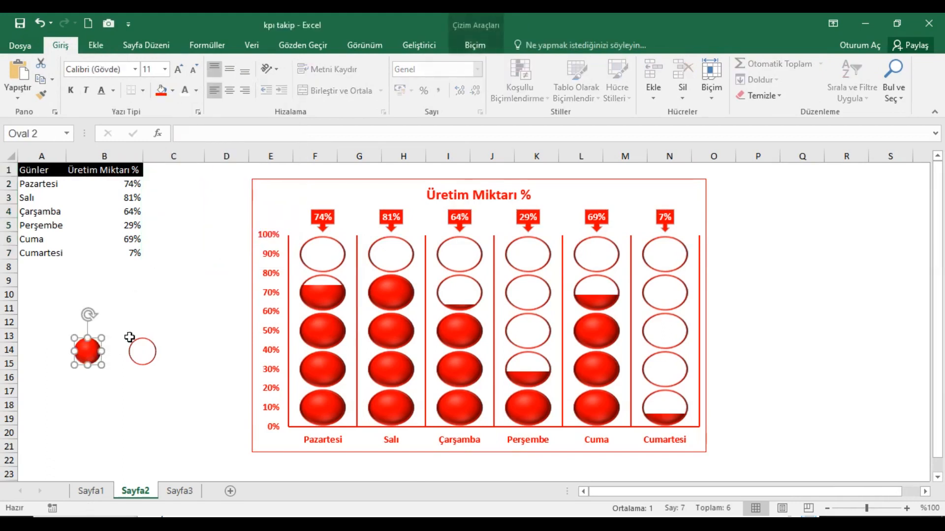
key(Escape)
click(150, 339)
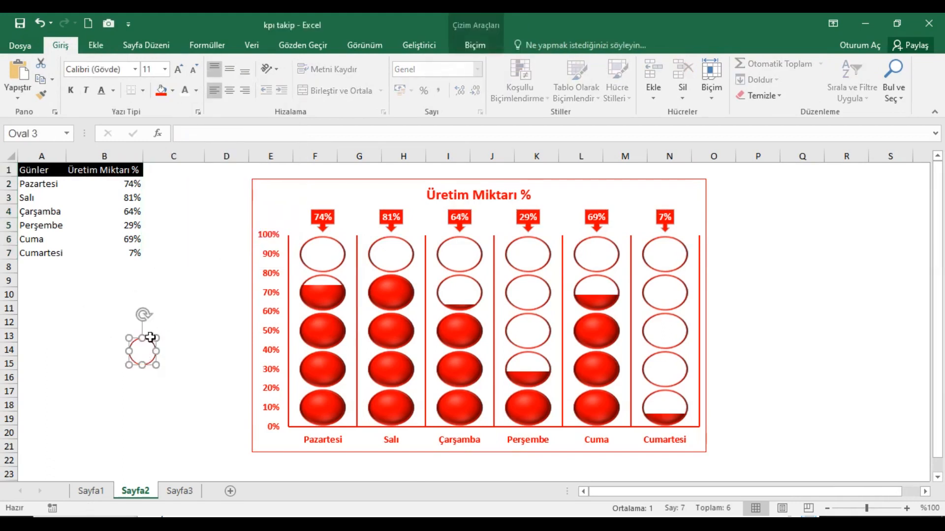
key(Escape)
click(144, 325)
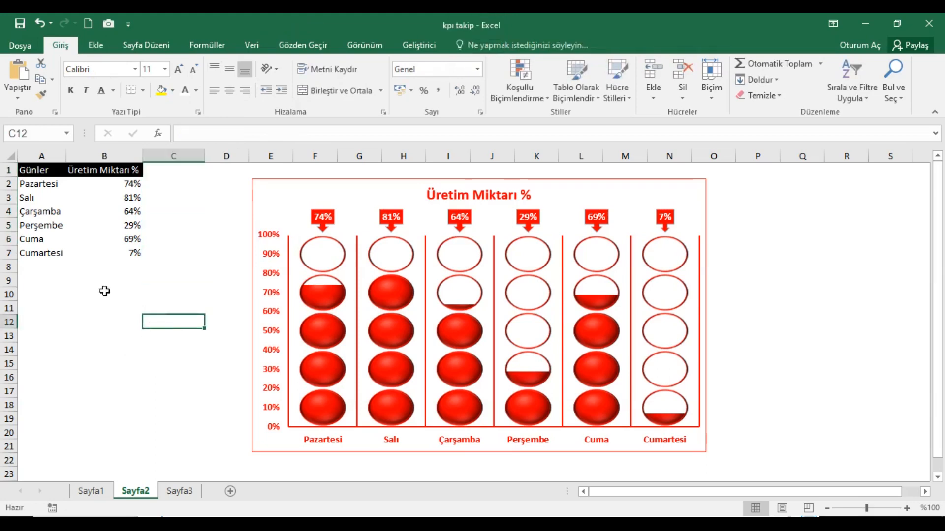
Step: Enter the formula =RASTGELEARADA(1;100)/100 in B2 as Pazartesi's production percentage
click(45, 175)
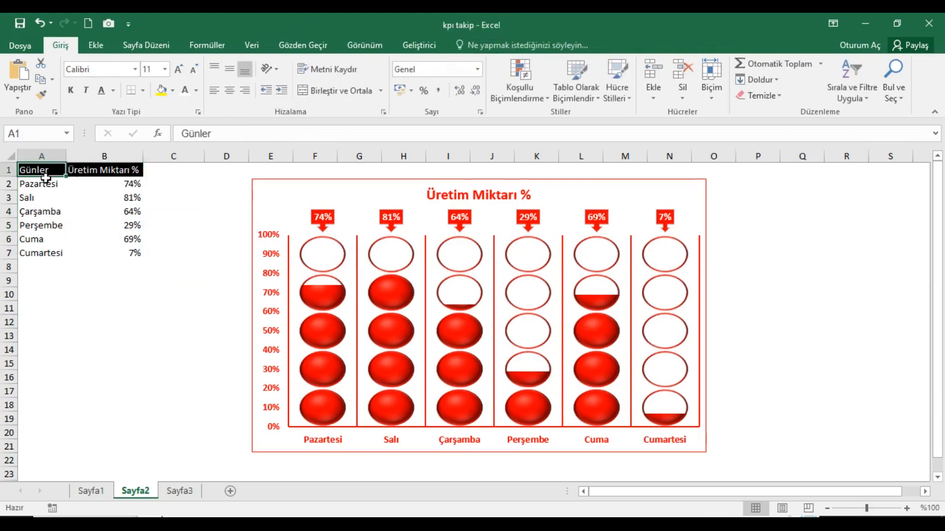
click(117, 192)
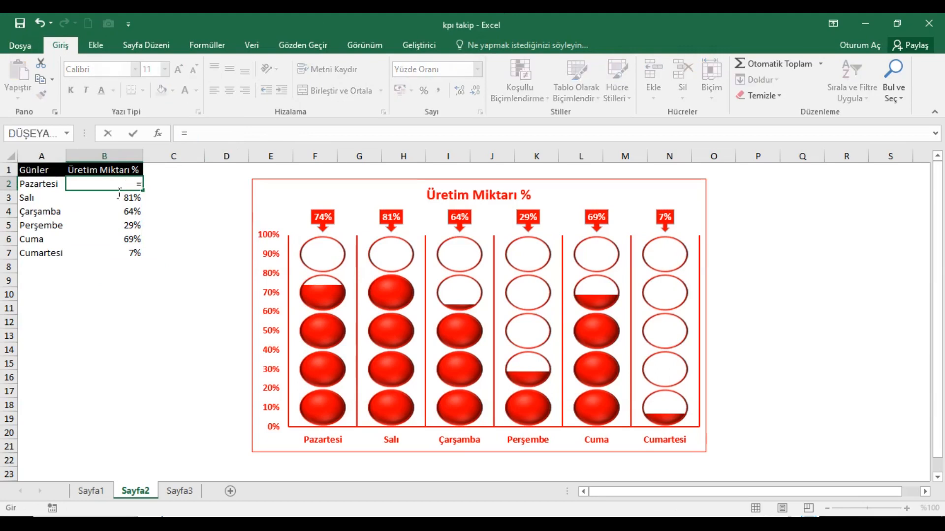
text(ras)
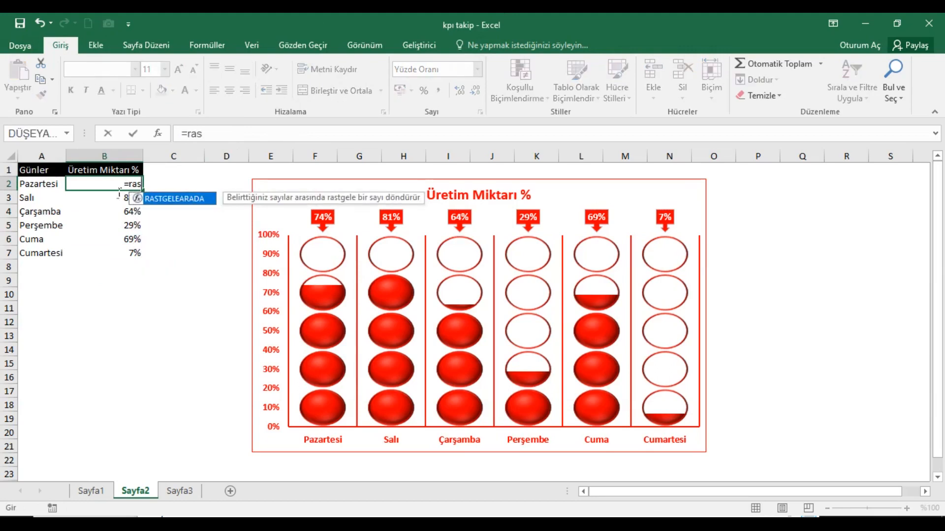
key(Tab)
text(1)
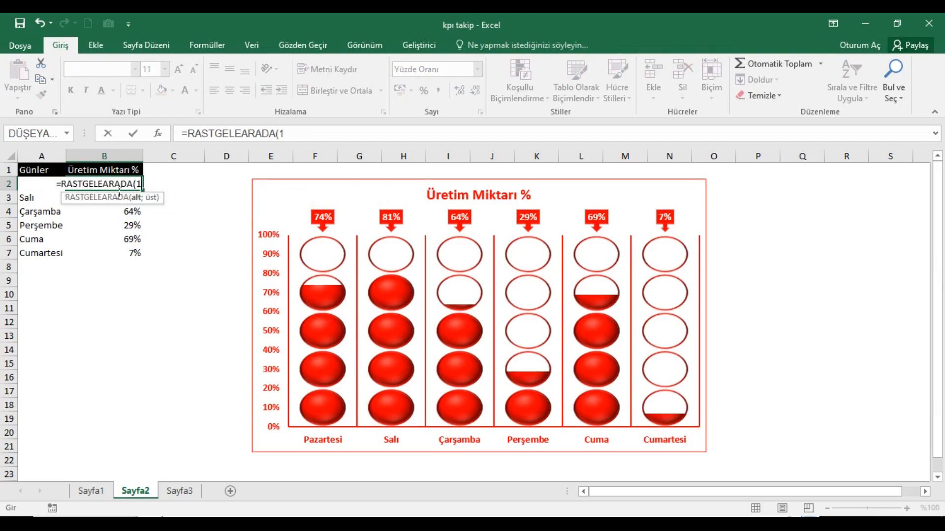
text(;100)
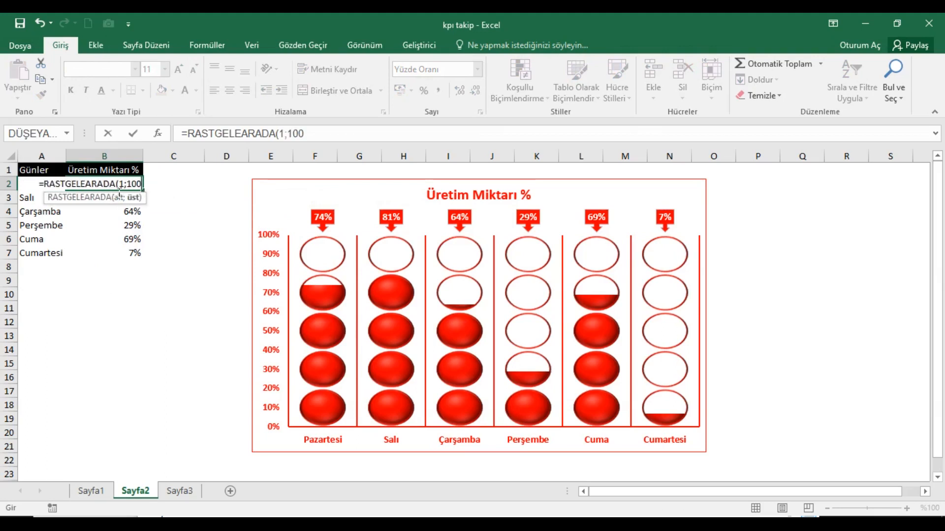
text()/)
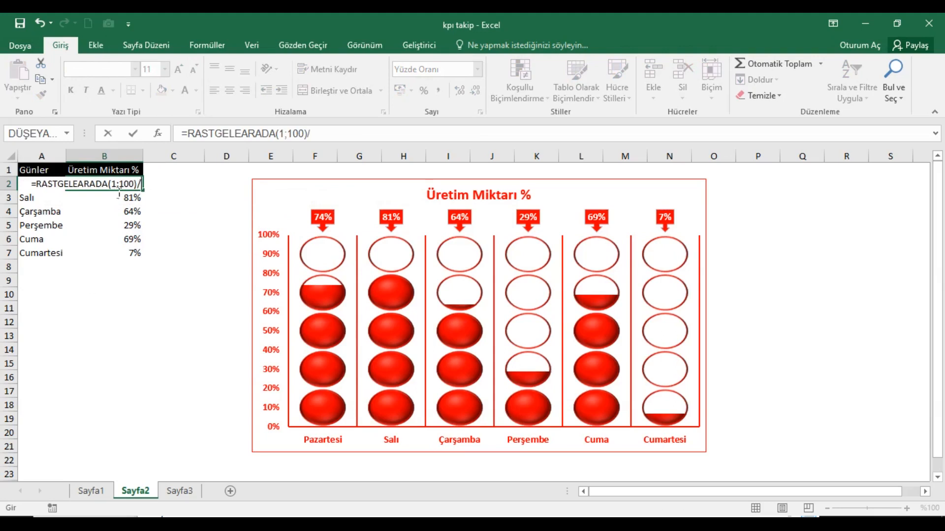
text(10)
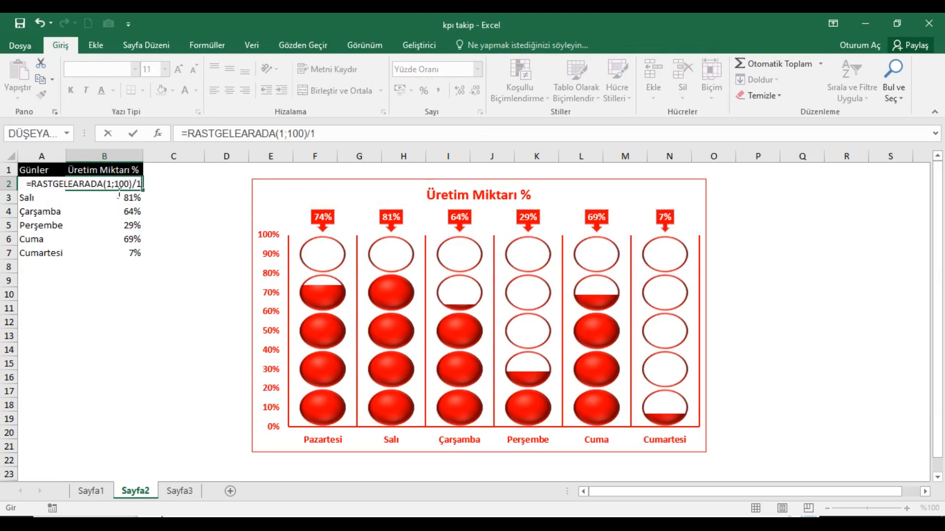
text(0)
key(Return)
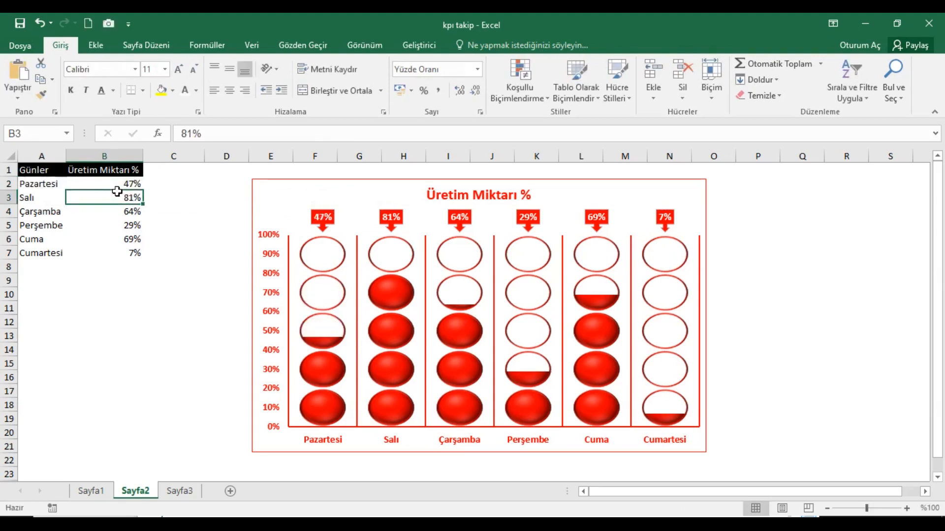
Step: Fill the random percentage formula from B2 down to B7 for the remaining days
click(140, 184)
drag(143, 190, 151, 265)
click(39, 171)
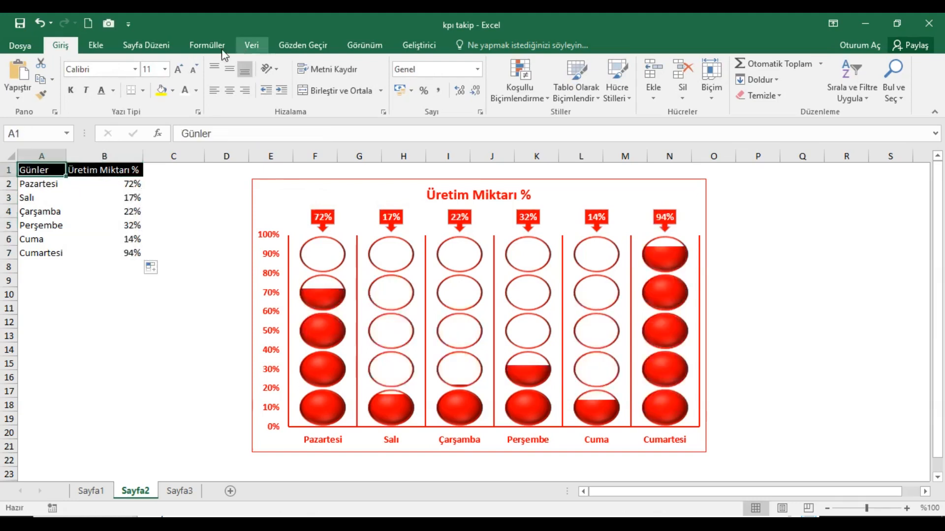
Step: Recalculate the workbook repeatedly to test the oval chart with new random production percentages
click(232, 45)
click(824, 69)
click(824, 69)
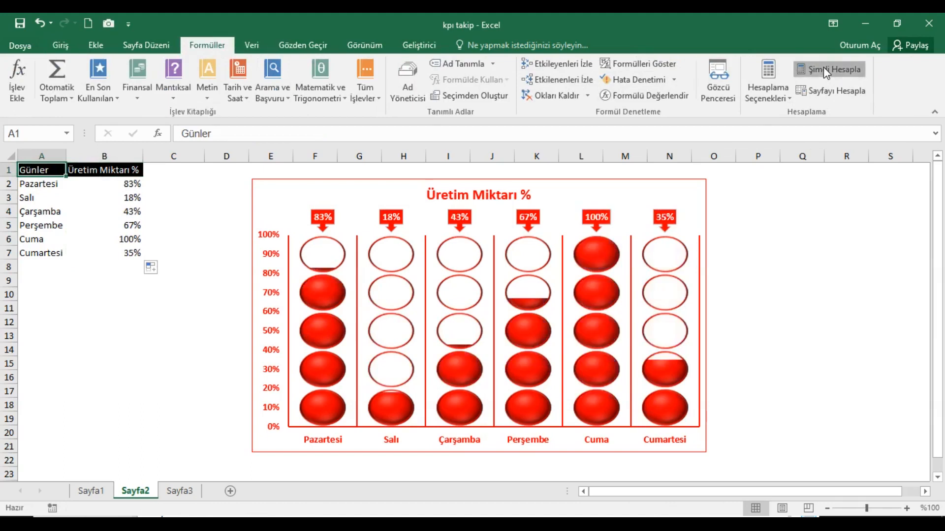
click(824, 69)
click(824, 69)
click(823, 68)
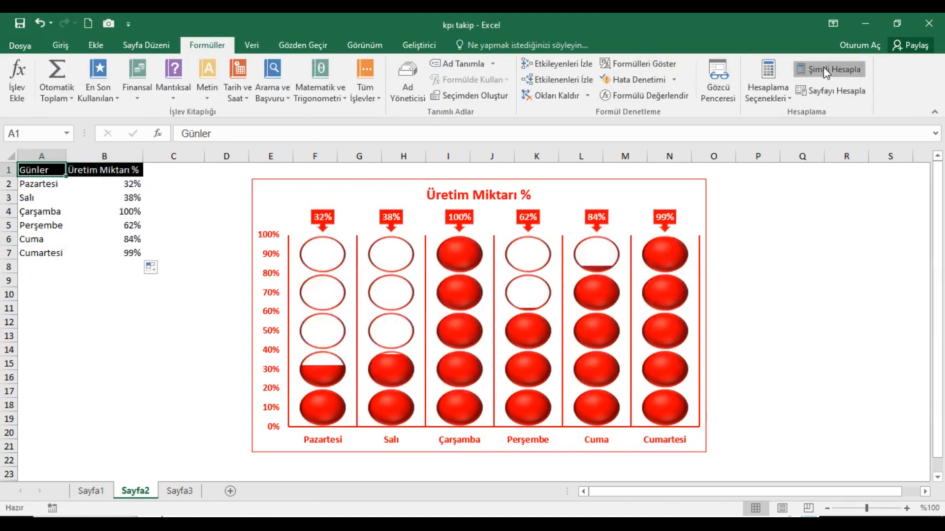
click(823, 69)
click(824, 68)
click(824, 69)
click(824, 69)
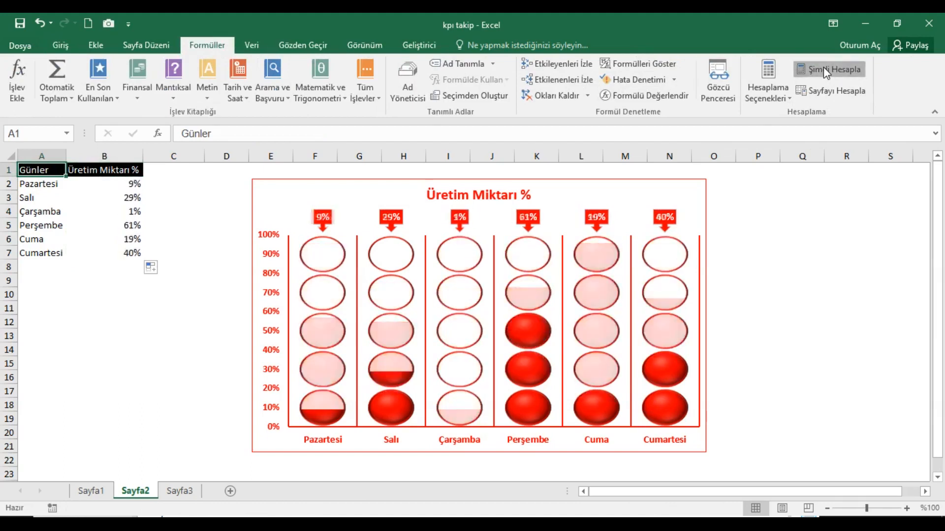
click(824, 68)
click(824, 69)
click(824, 69)
click(824, 69)
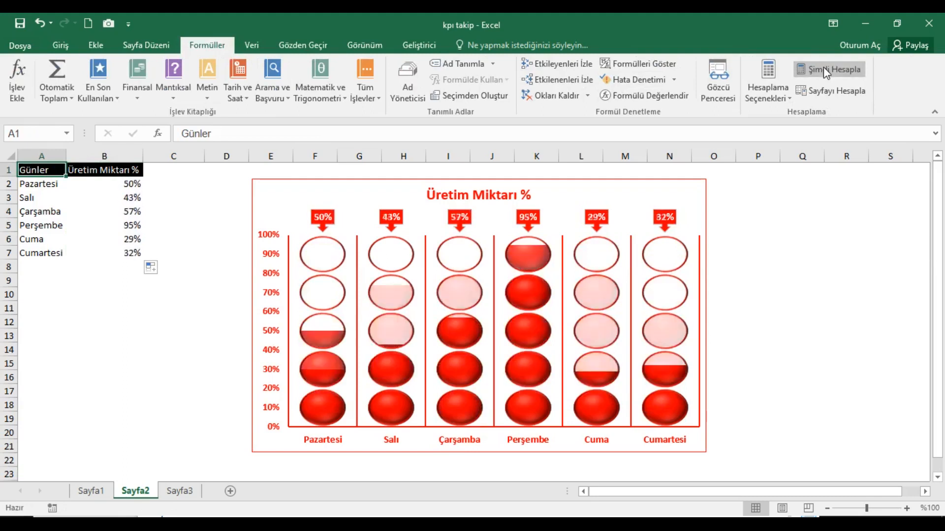
click(824, 69)
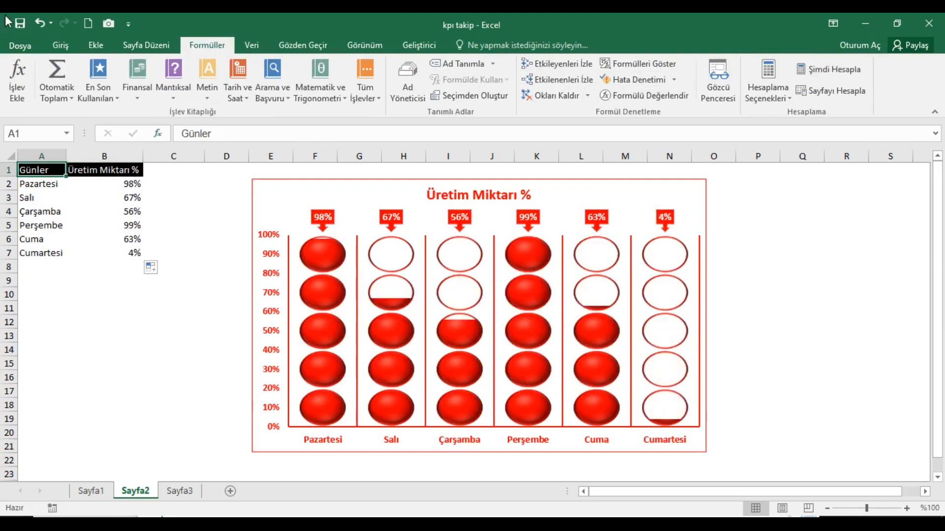